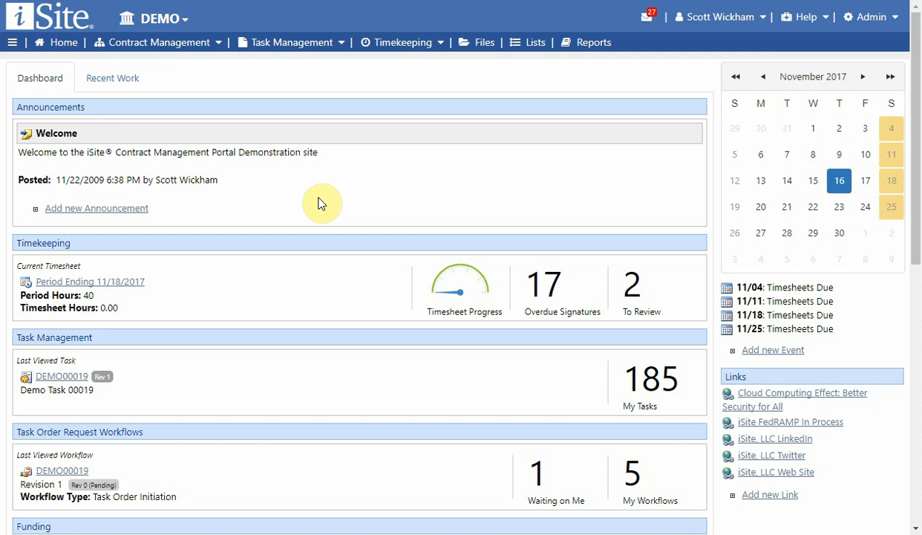
Open the Performance Evaluation area under contract management and bring up the list of all surveys.
left_click(149, 44)
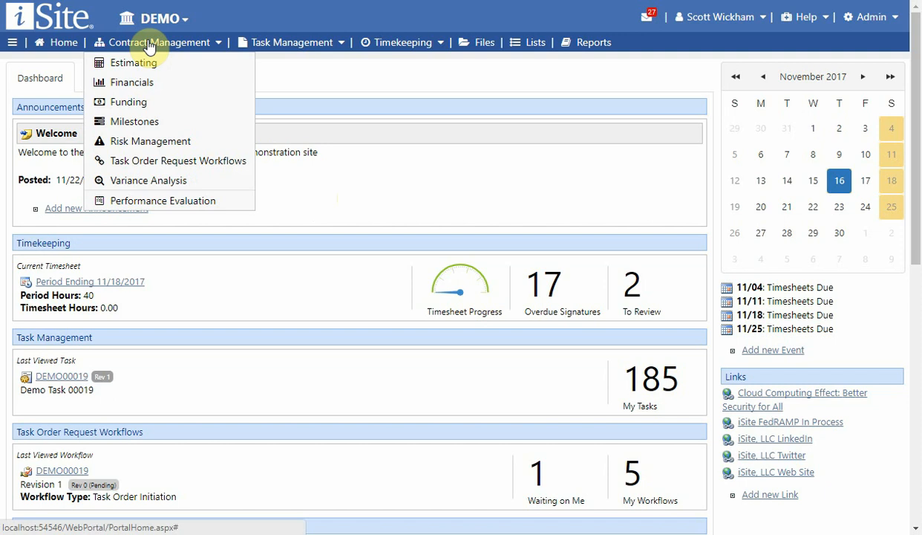
left_click(154, 202)
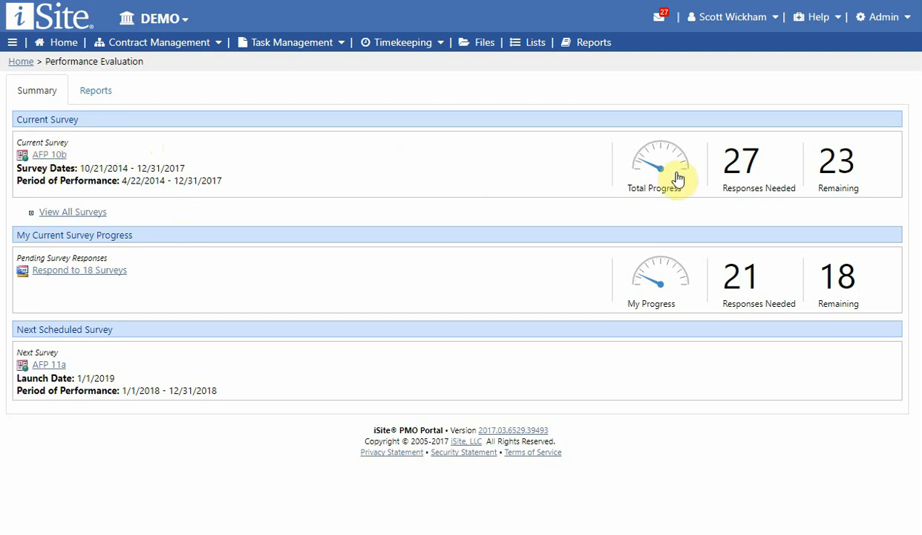
mouse_move(674, 179)
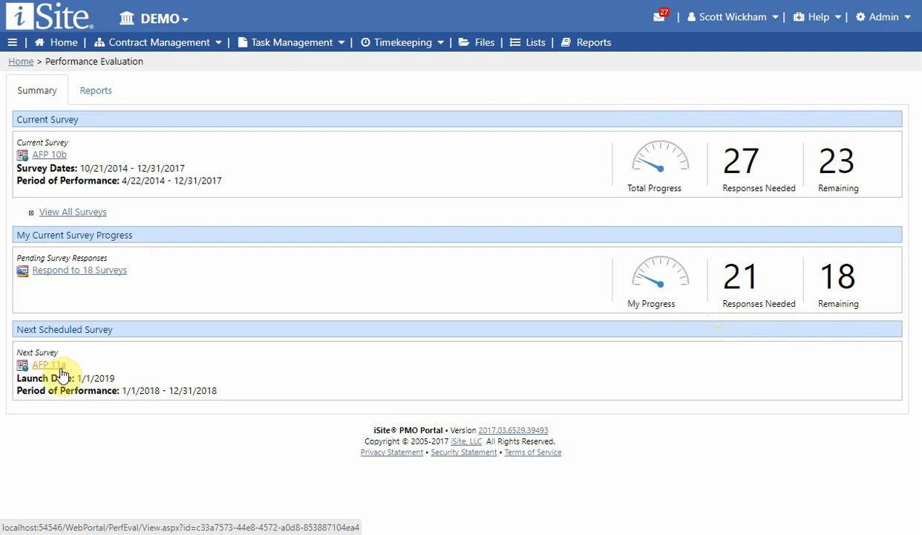
left_click(67, 211)
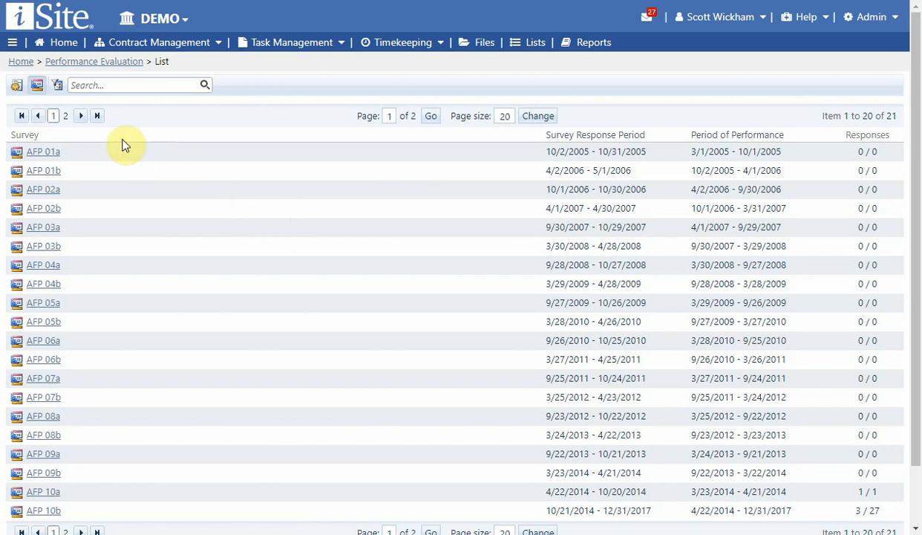
View the surveys grouped by task with DEMO00001 expanded, and return to the listing by survey.
left_click(16, 86)
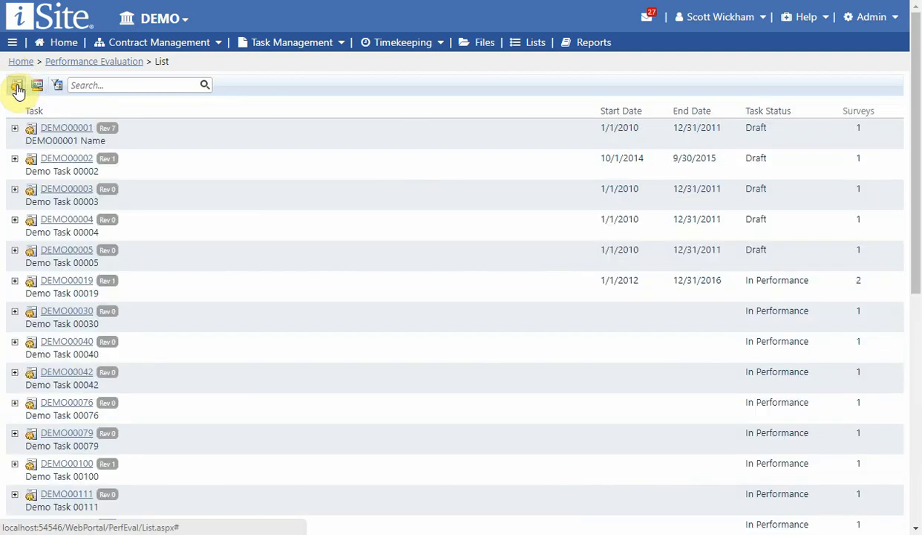
left_click(15, 129)
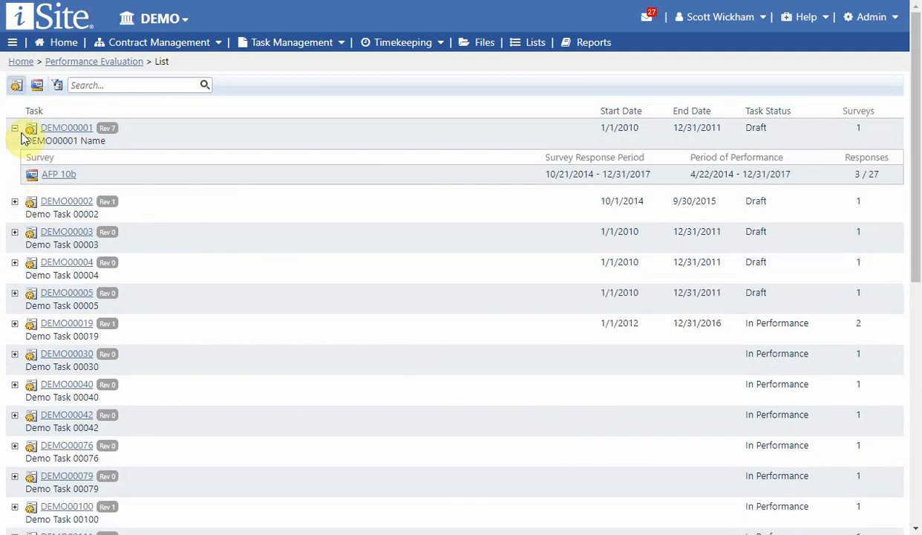
left_click(36, 85)
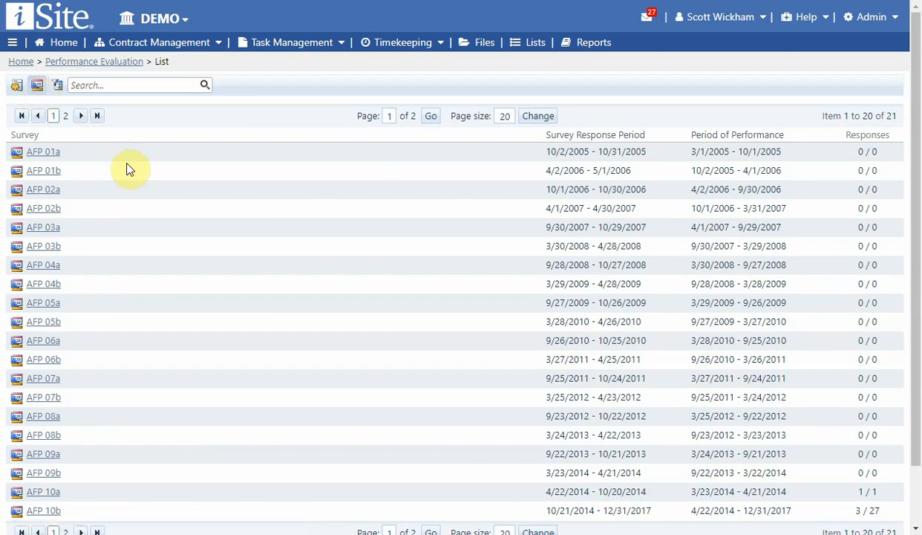
Filter the survey list by the title text 04, and clear that filter again.
left_click(108, 86)
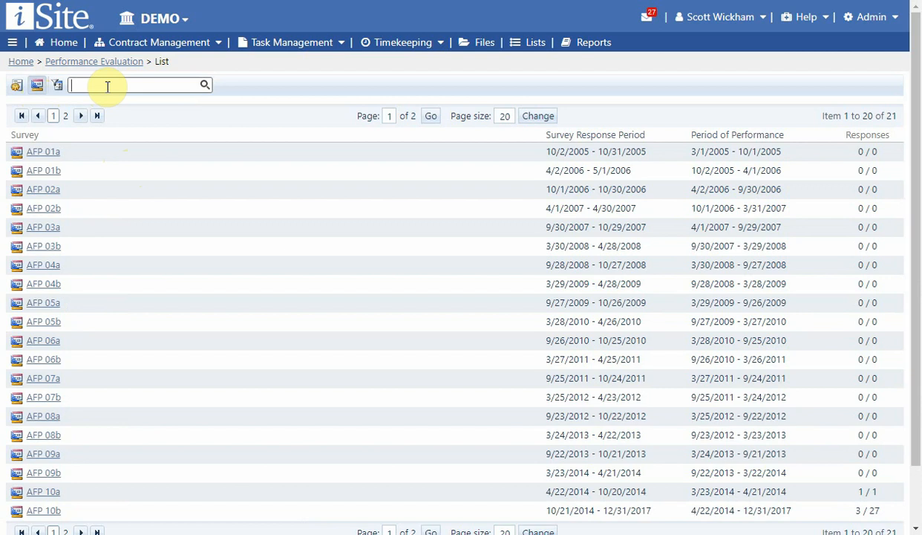
type("04")
key("Return")
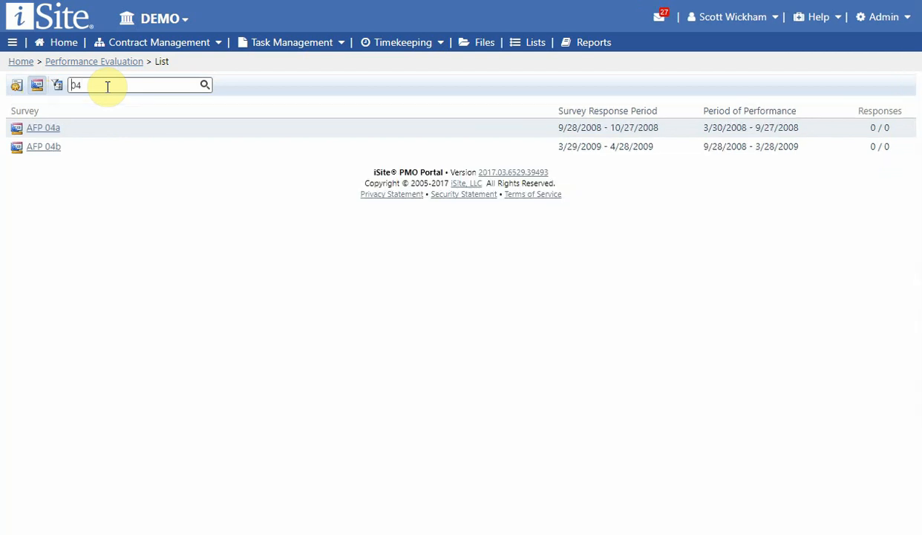
left_click_drag(108, 86, 62, 86)
key("BackSpace")
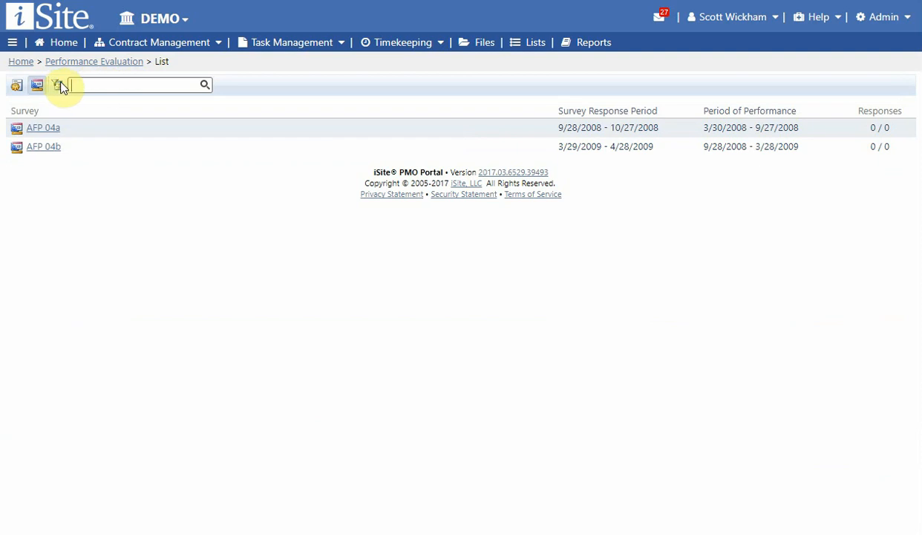
left_click(57, 86)
Switch the list to the by-task view, filter the tasks by 11, and empty the search text.
left_click(17, 87)
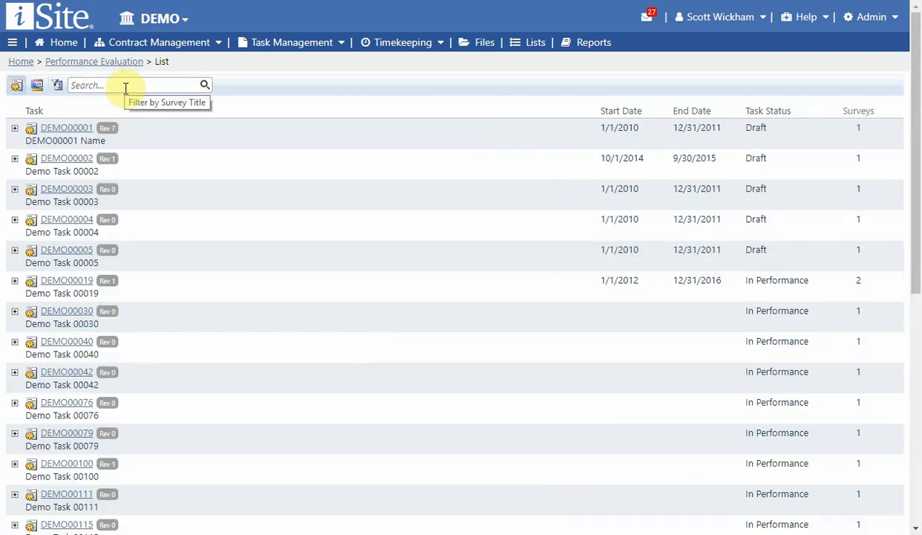
left_click(124, 88)
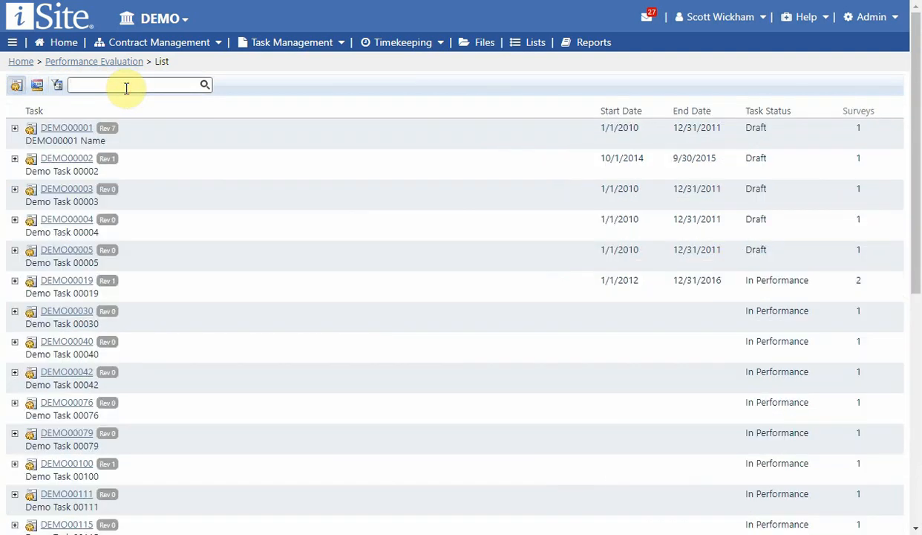
type("11")
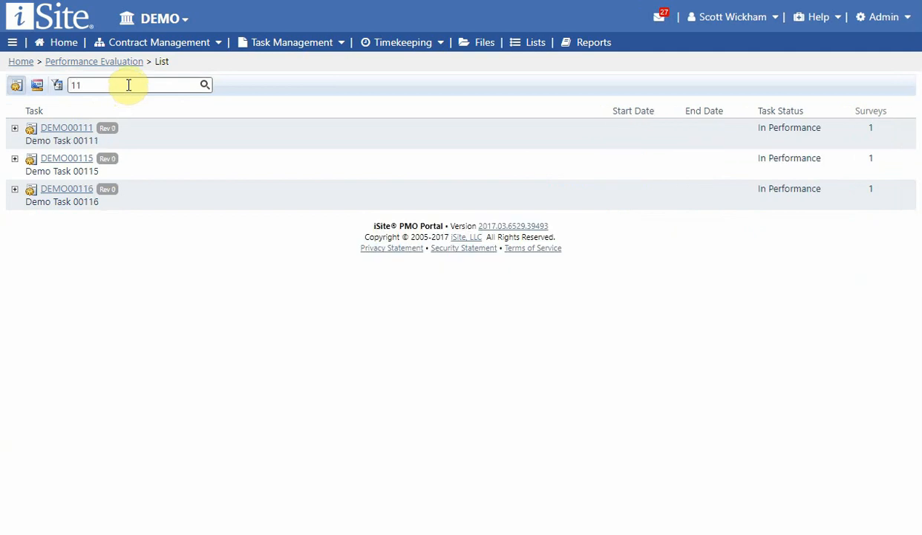
left_click_drag(127, 84, 63, 84)
key("BackSpace")
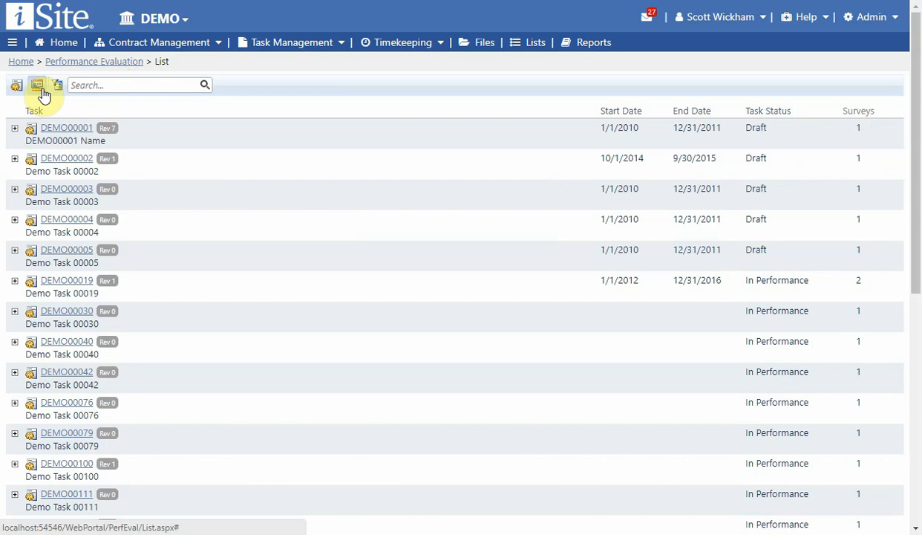
Return to the listing by survey and open the AFP 10b survey.
left_click(39, 86)
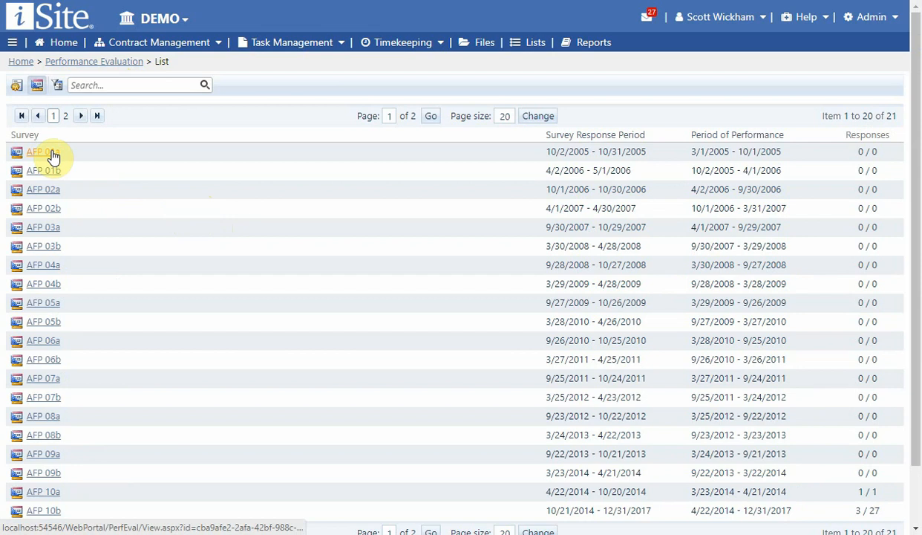
scroll(71, 174, "down", 2)
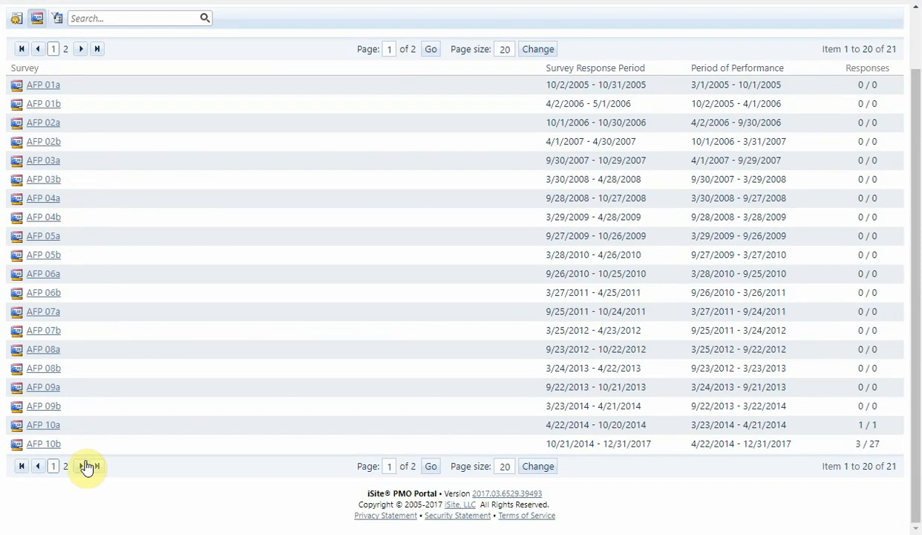
left_click(20, 424)
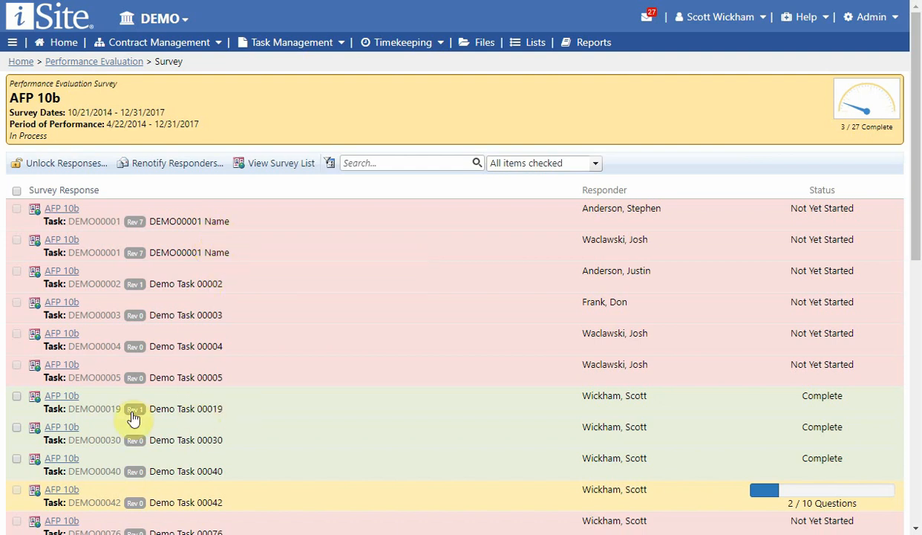
Select the completed responses for DEMO00019, DEMO00030 and DEMO00040, and deselect all three again.
left_click(16, 397)
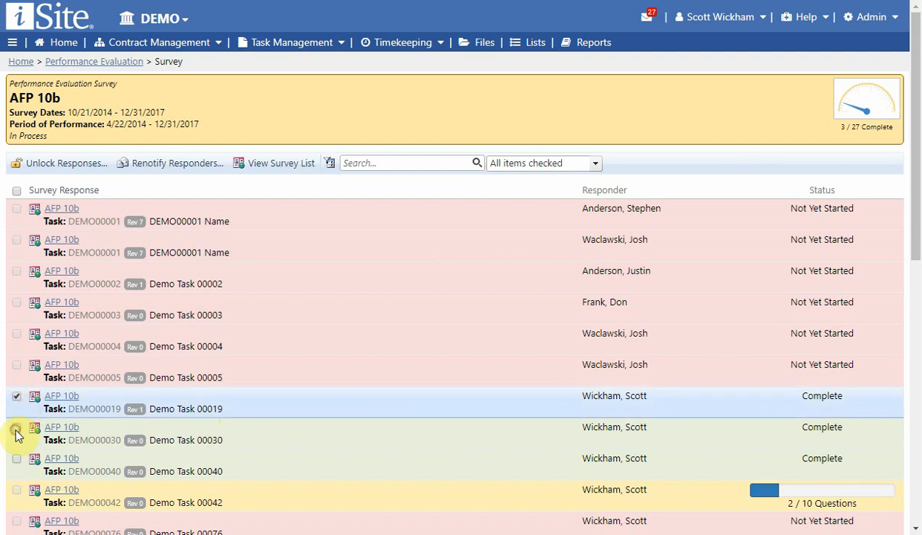
left_click(16, 428)
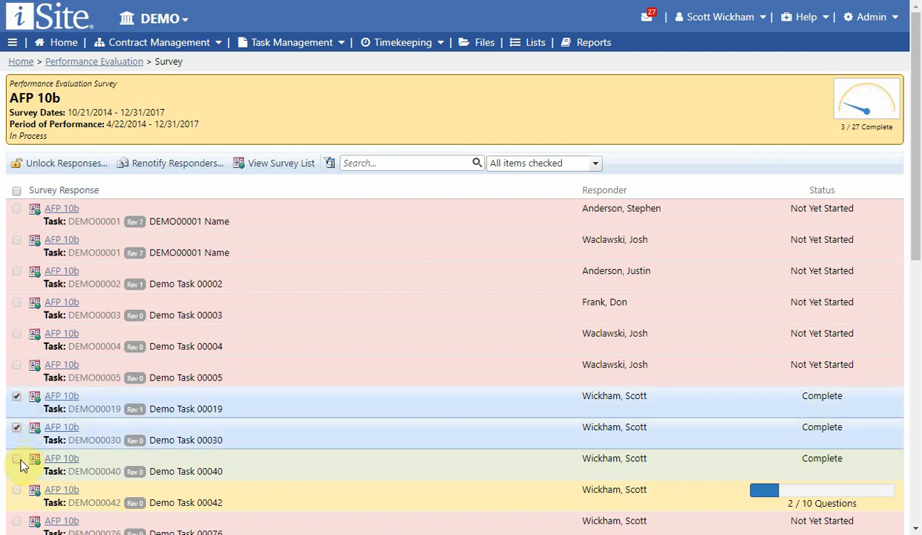
left_click(17, 459)
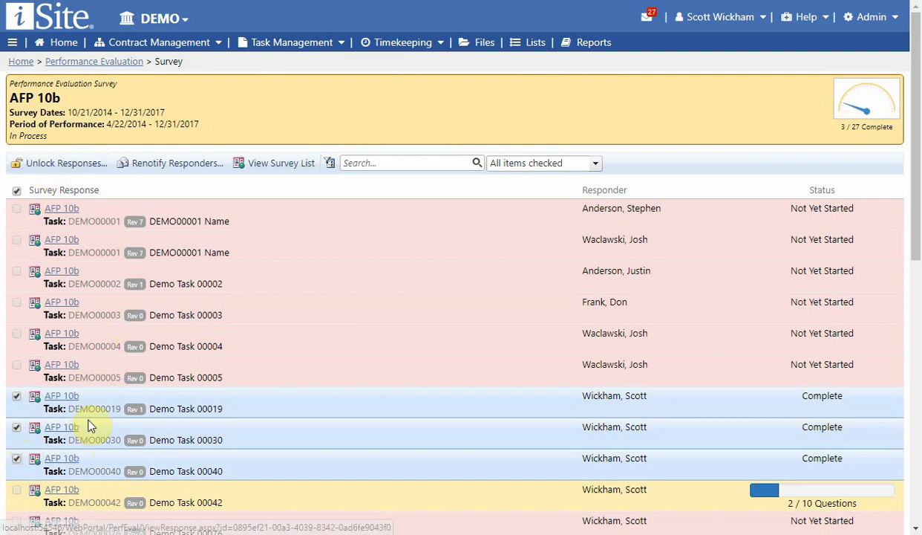
left_click(16, 459)
left_click(17, 427)
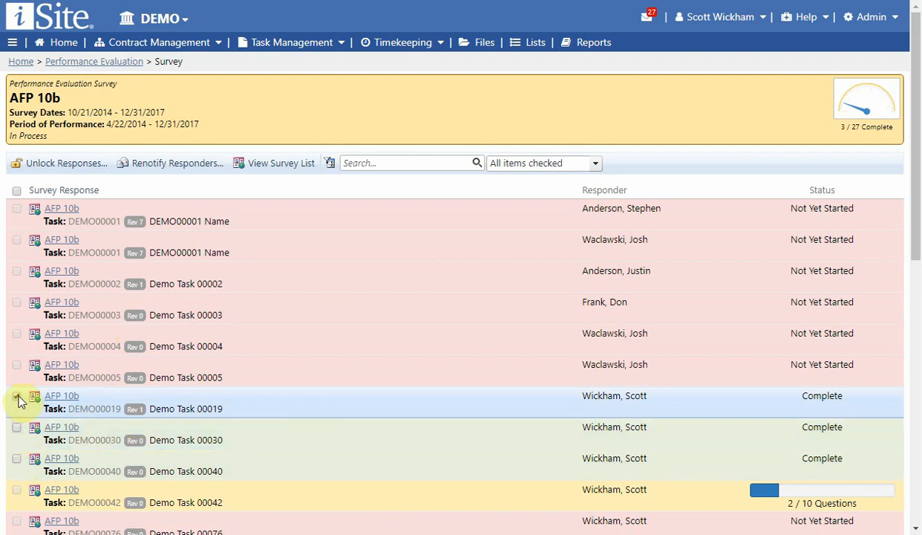
left_click(17, 397)
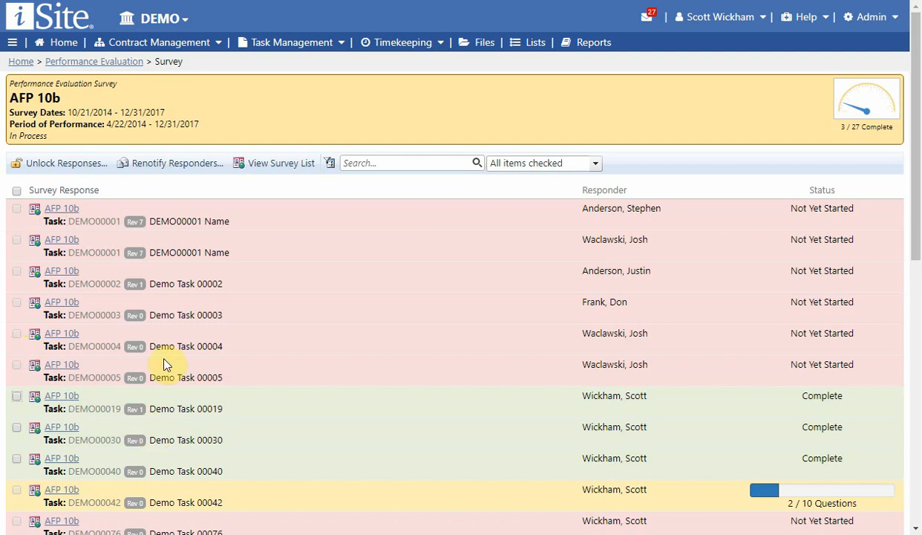
Go back to the survey list and reopen the AFP 10b survey.
left_click(274, 164)
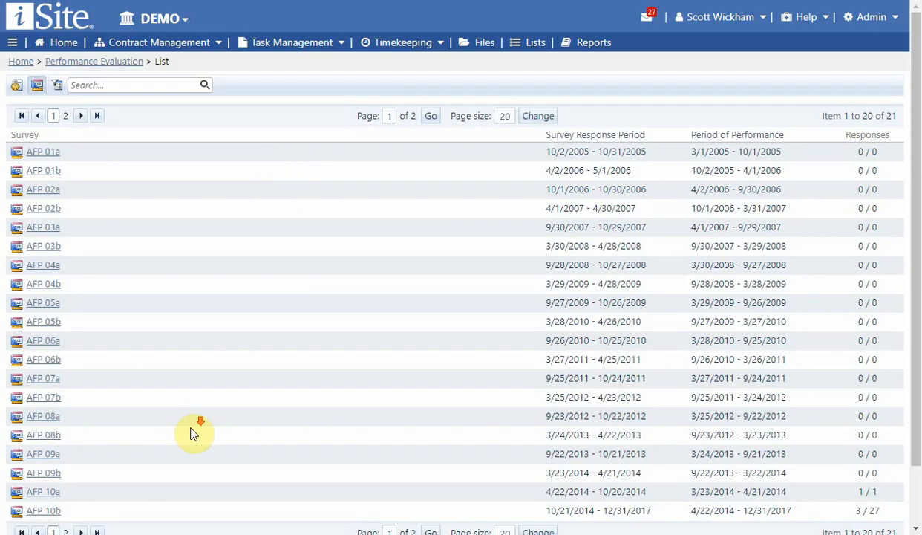
scroll(148, 438, "down", 2)
left_click(63, 446)
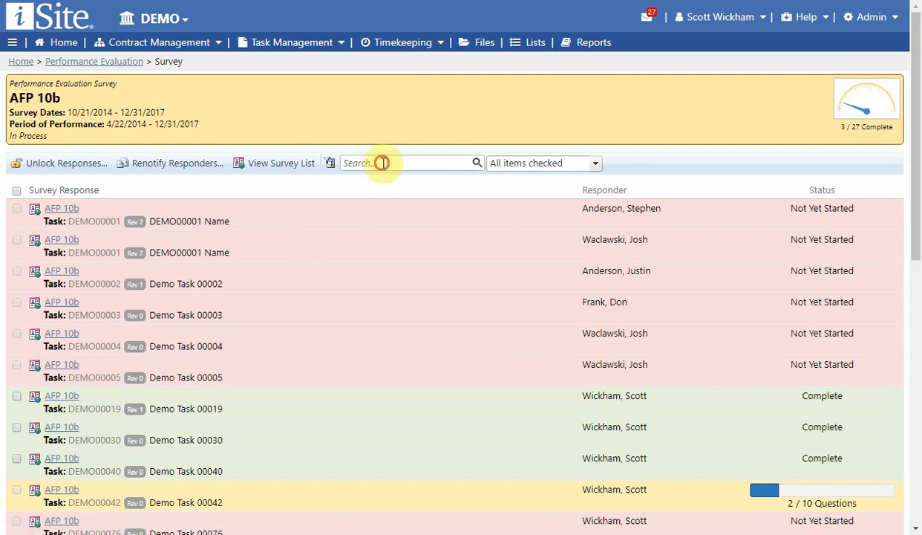
Search the AFP 10b responses by a responder's last name, and clear the search again.
left_click(382, 162)
type("Wickham")
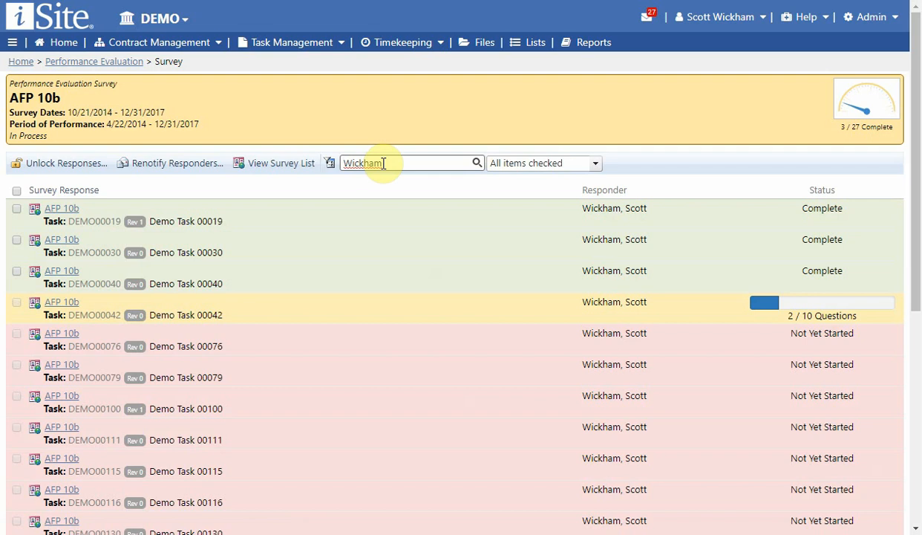
double_click(384, 163)
key("BackSpace")
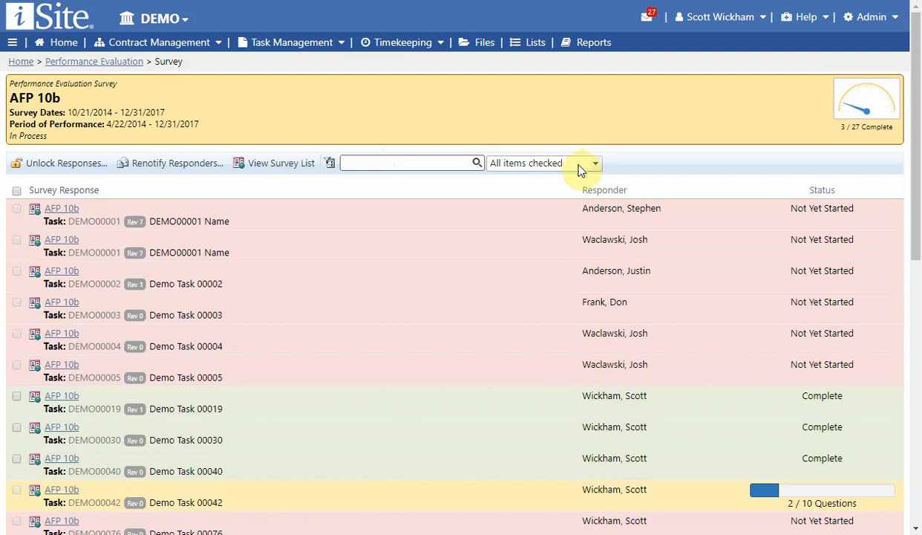
Filter the survey responses by status, excluding Not Yet Started and In Process and keeping only Complete.
left_click(594, 163)
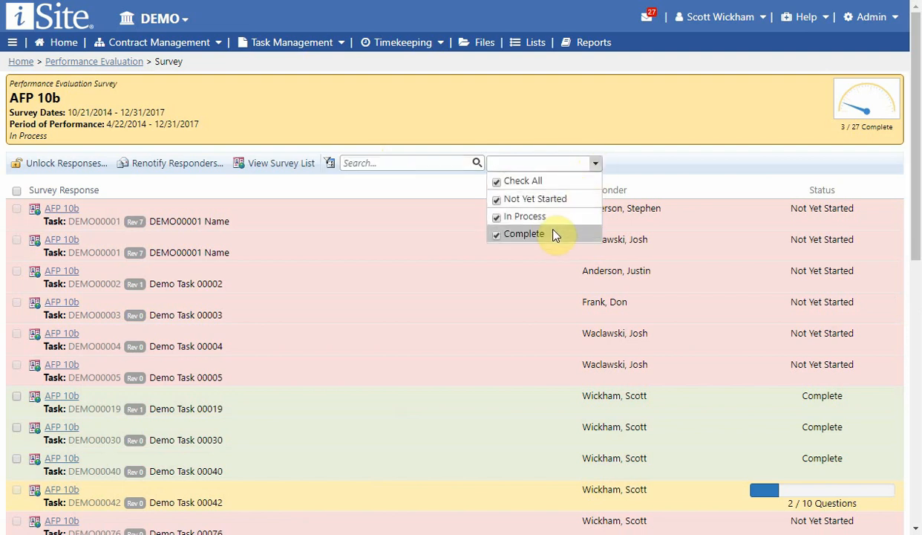
left_click(496, 214)
left_click(496, 199)
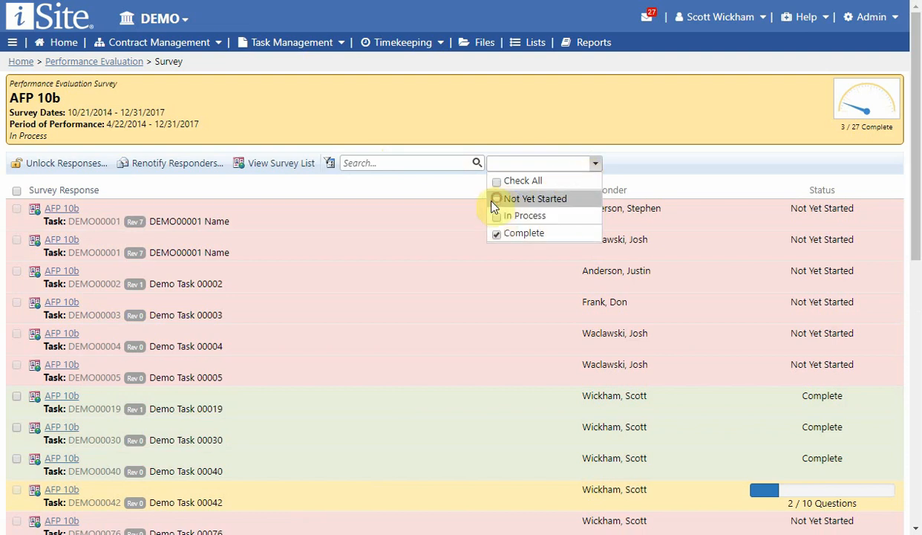
left_click(433, 258)
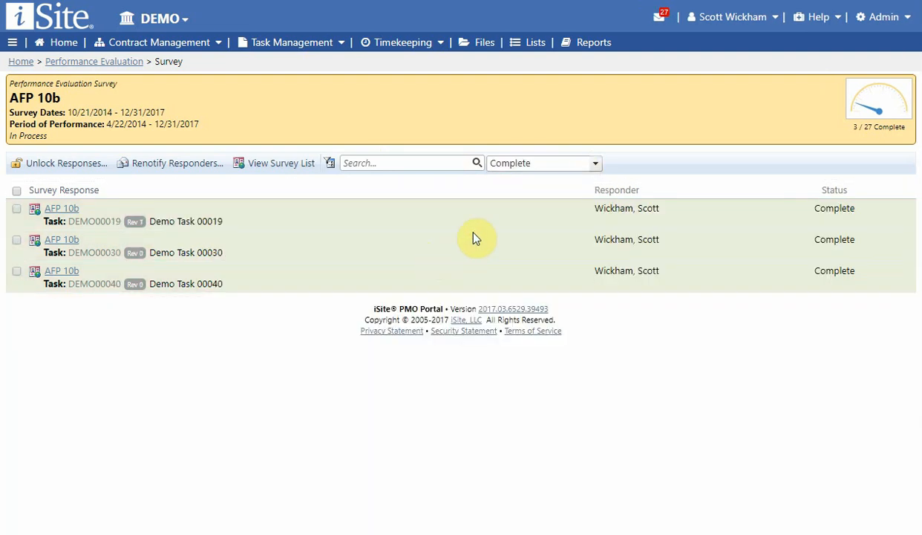
Reset the status filter to include responses of every status.
left_click(595, 165)
left_click(496, 181)
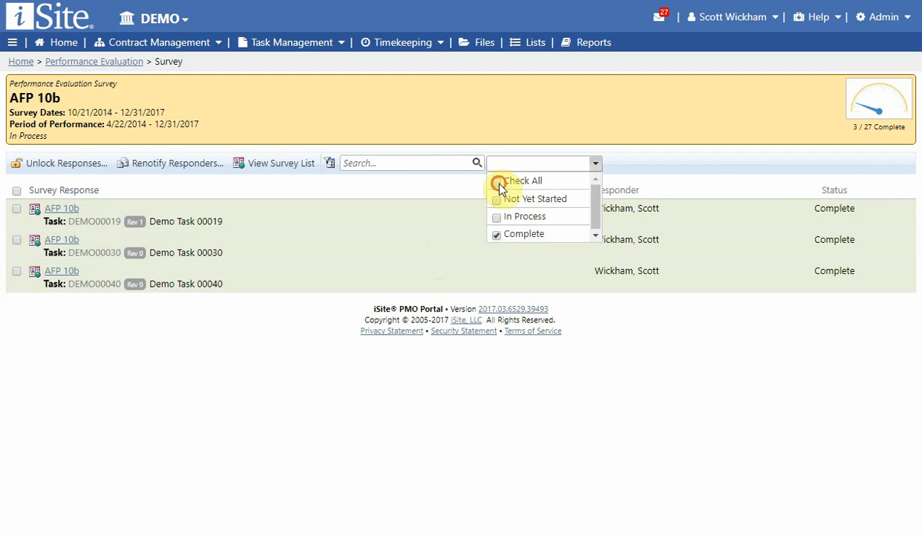
left_click(388, 253)
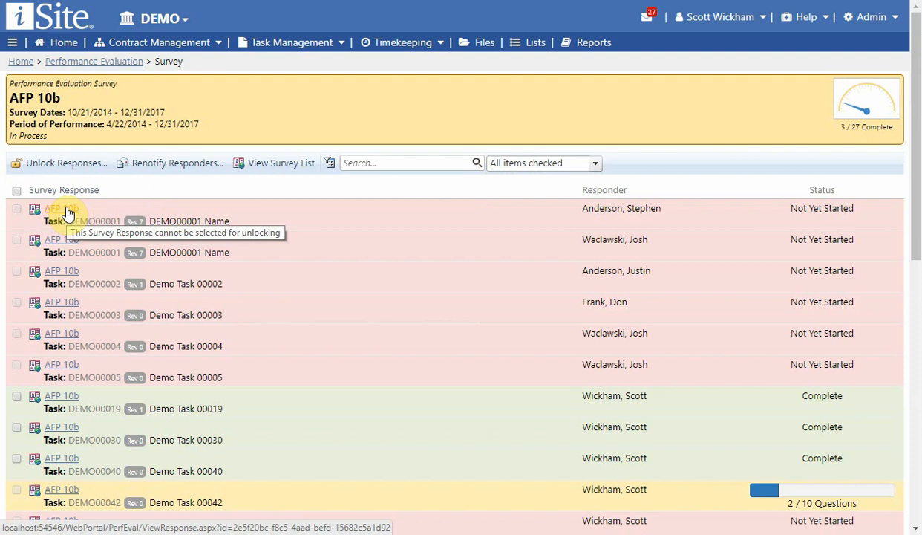
Open the completed response for task DEMO00019 and review its questions, chosen answers and comments.
left_click(66, 399)
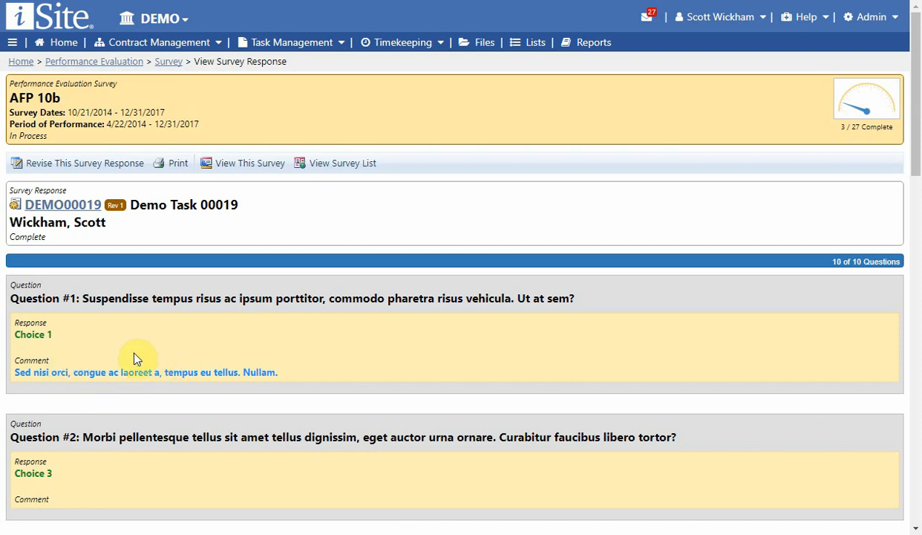
scroll(135, 358, "down", 6)
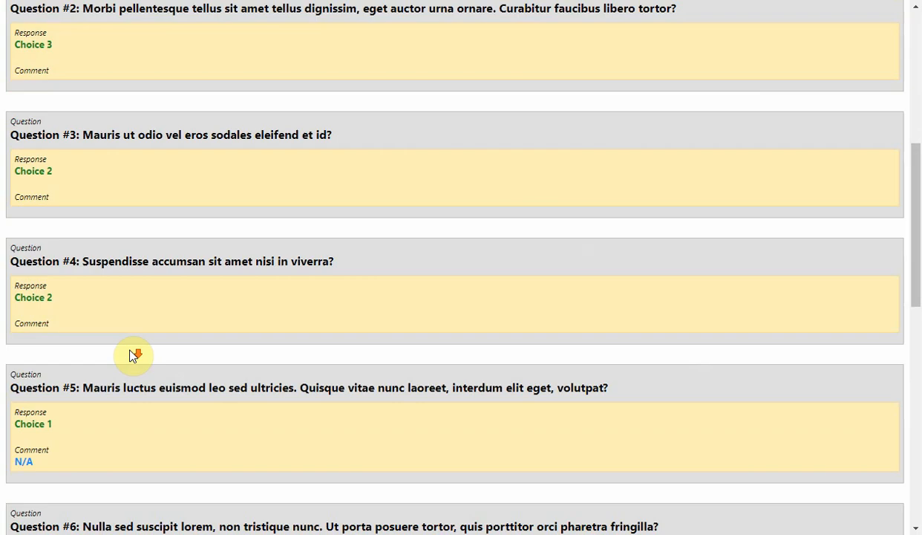
scroll(133, 355, "down", 8)
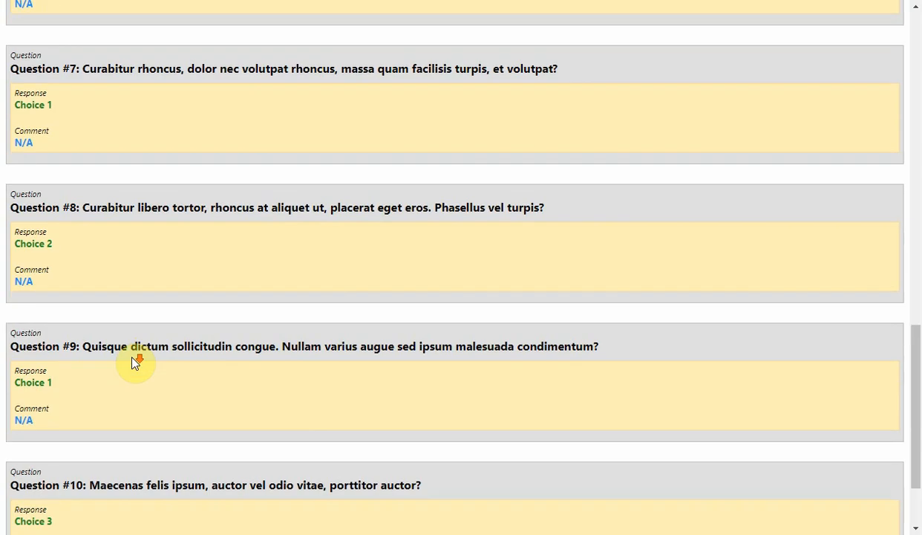
scroll(135, 362, "down", 3)
scroll(117, 401, "up", 8)
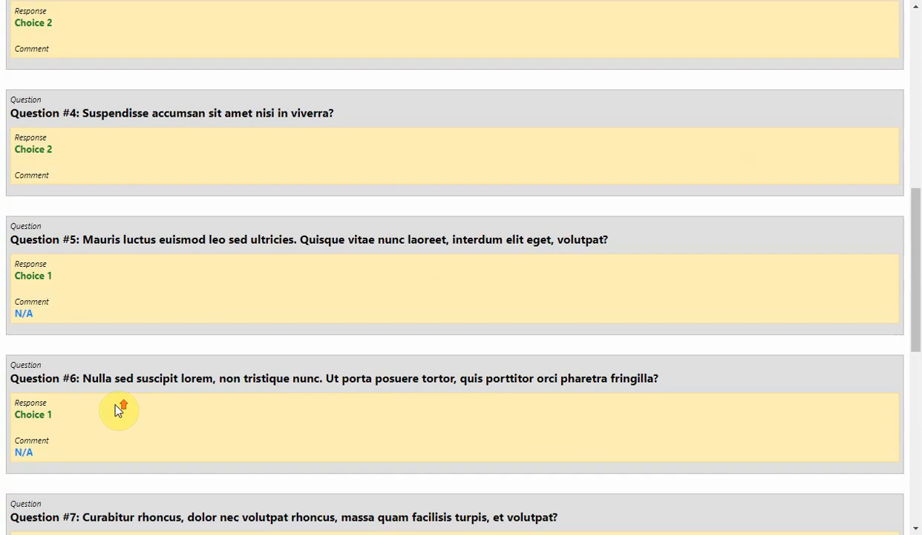
Return to the AFP 10b response list and open the in-process response for task DEMO00042.
scroll(117, 411, "up", 8)
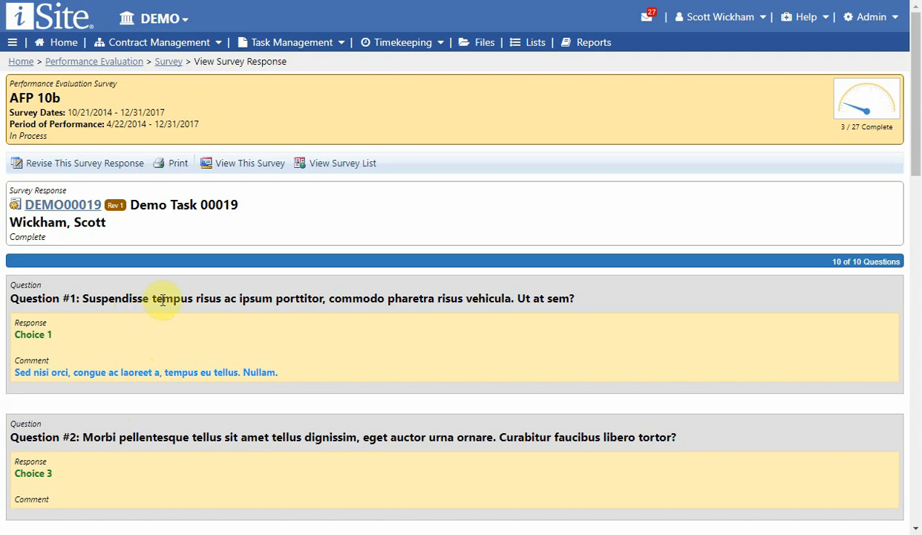
left_click(274, 169)
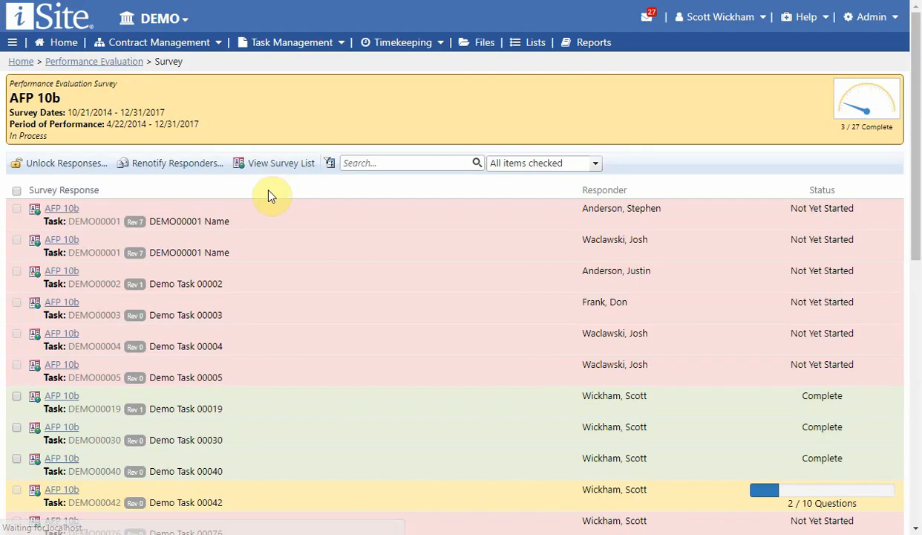
scroll(288, 352, "down", 2)
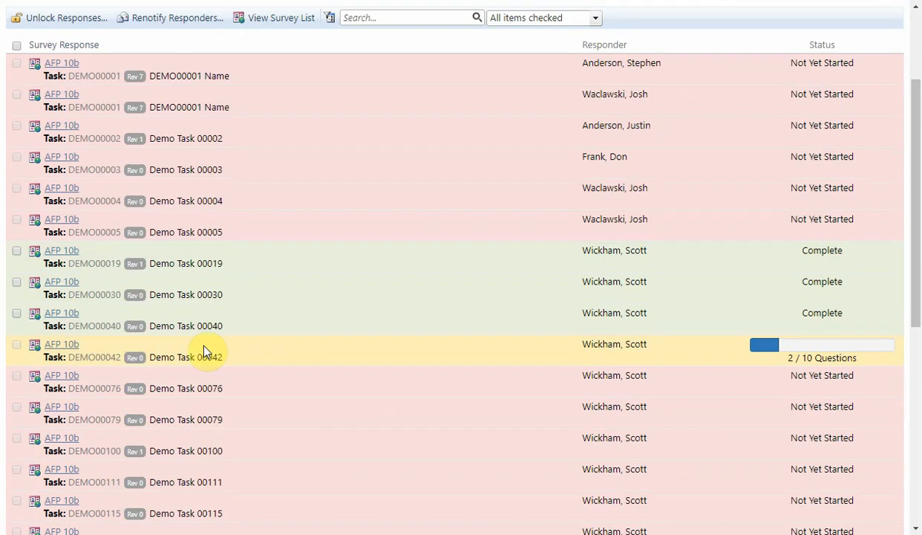
left_click(70, 345)
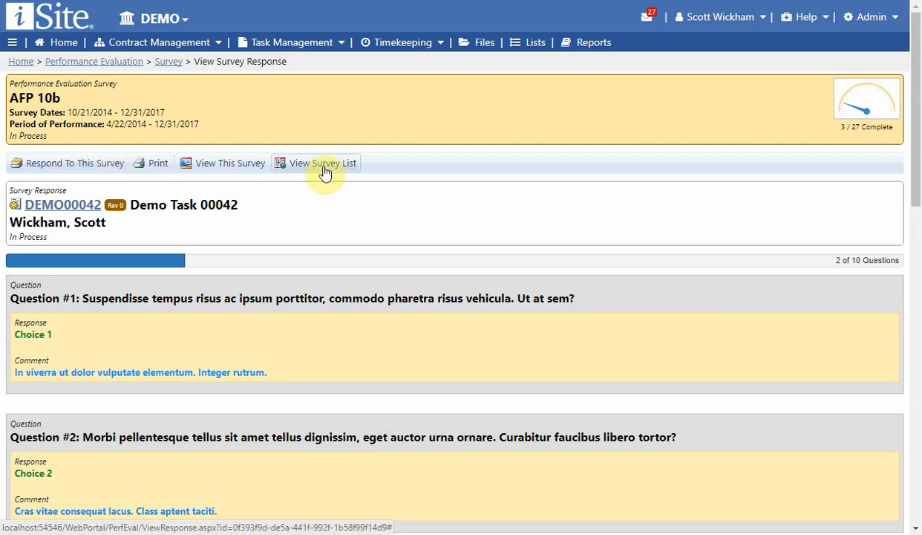
Go back to the survey's responses, reopen the completed response for task DEMO00019 and print it as a PDF.
left_click(246, 164)
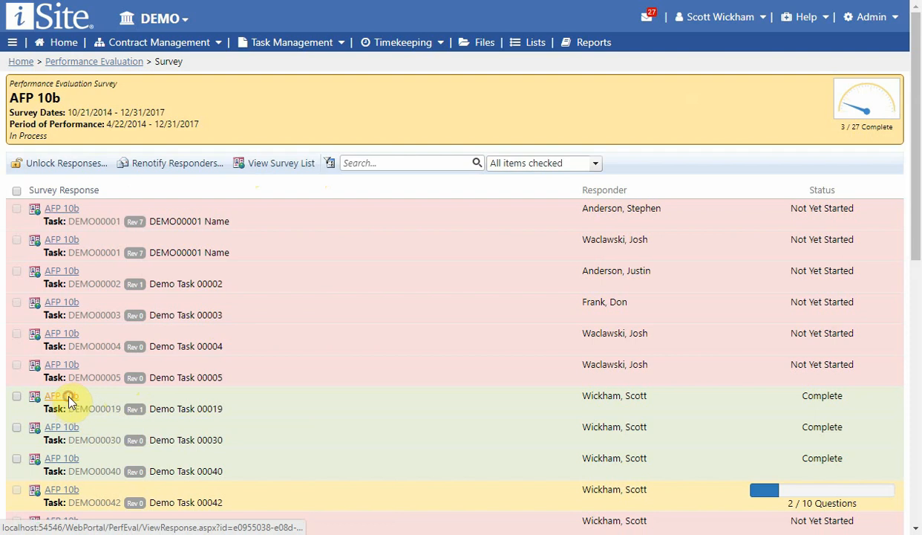
left_click(65, 395)
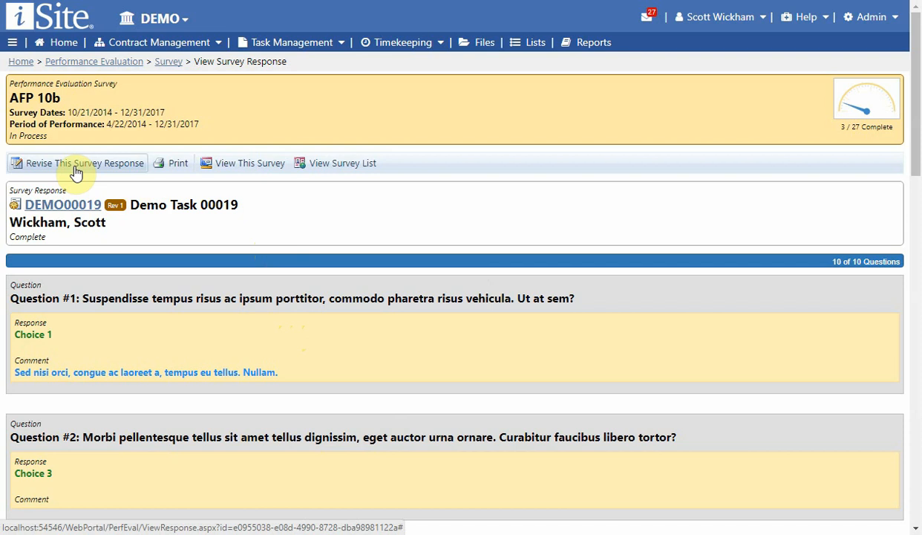
left_click(179, 170)
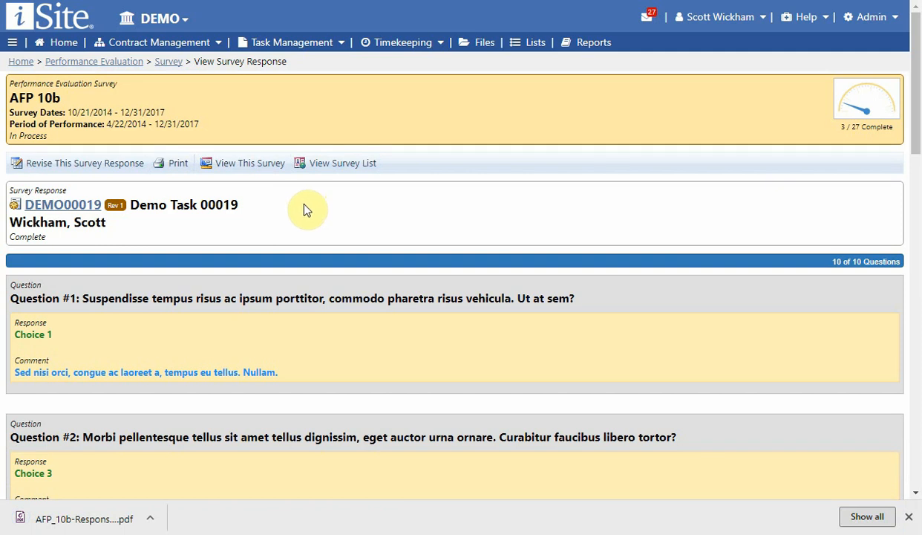
Open task DEMO00019 from the task list and display its performance evaluation surveys.
left_click(312, 45)
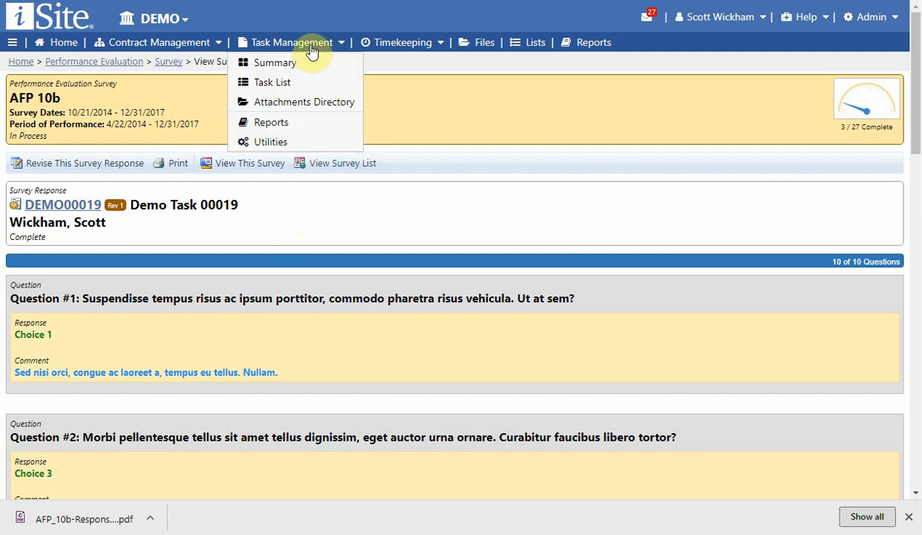
left_click(301, 84)
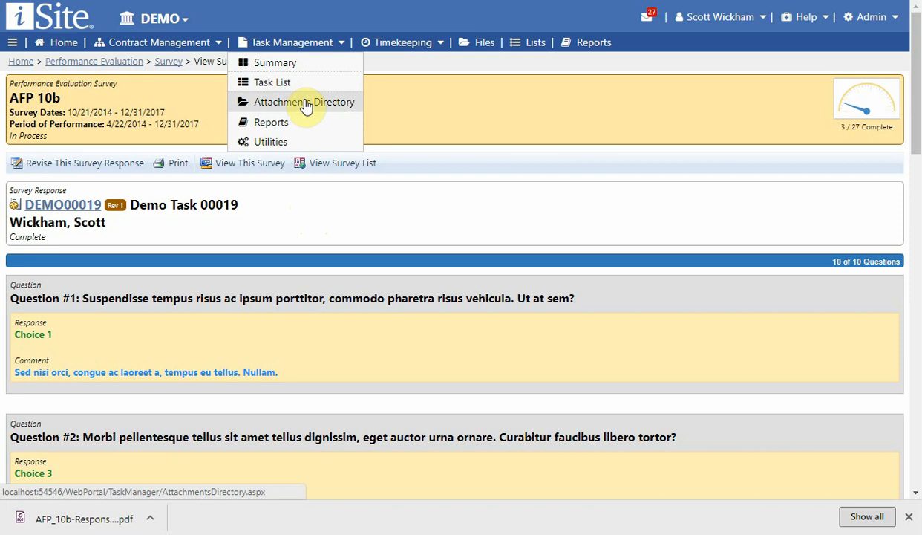
scroll(229, 286, "down", 5)
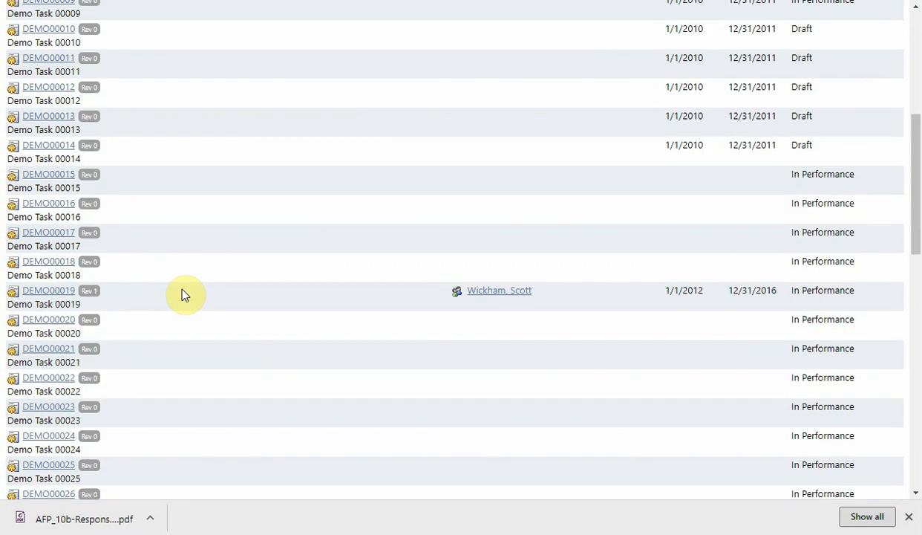
left_click(33, 295)
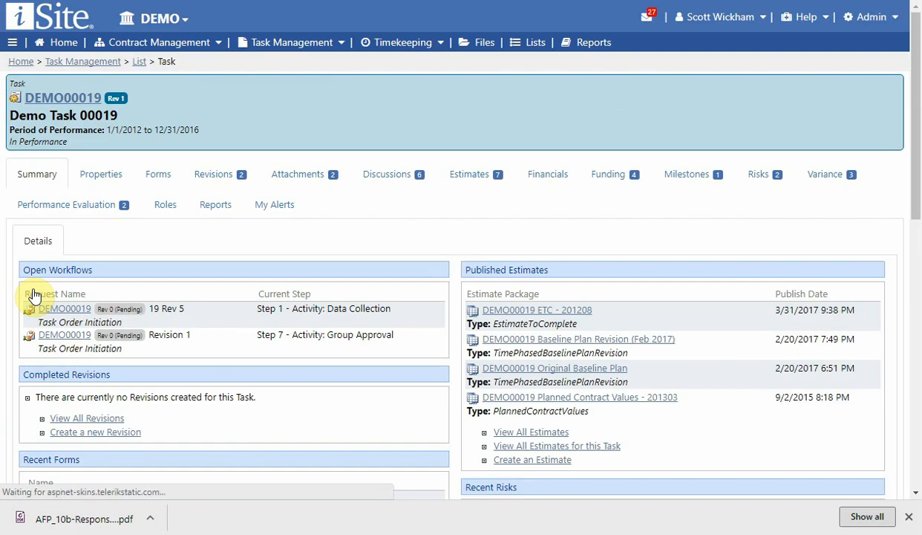
left_click(85, 207)
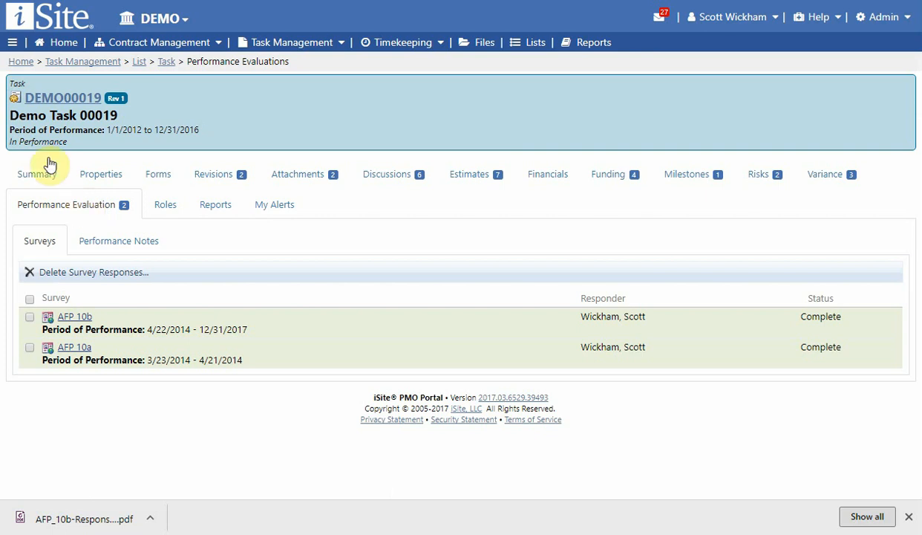
View the task's performance notes and return to its list of surveys.
left_click(112, 244)
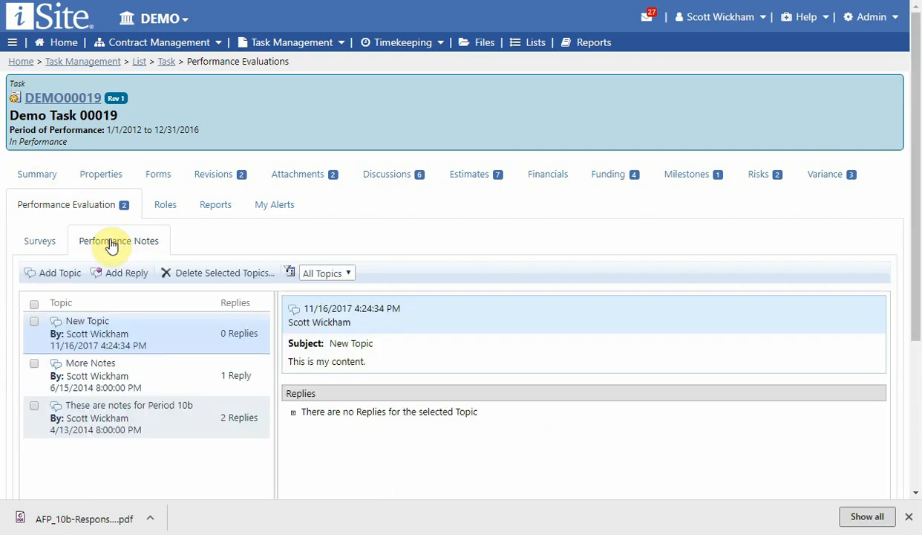
left_click(38, 242)
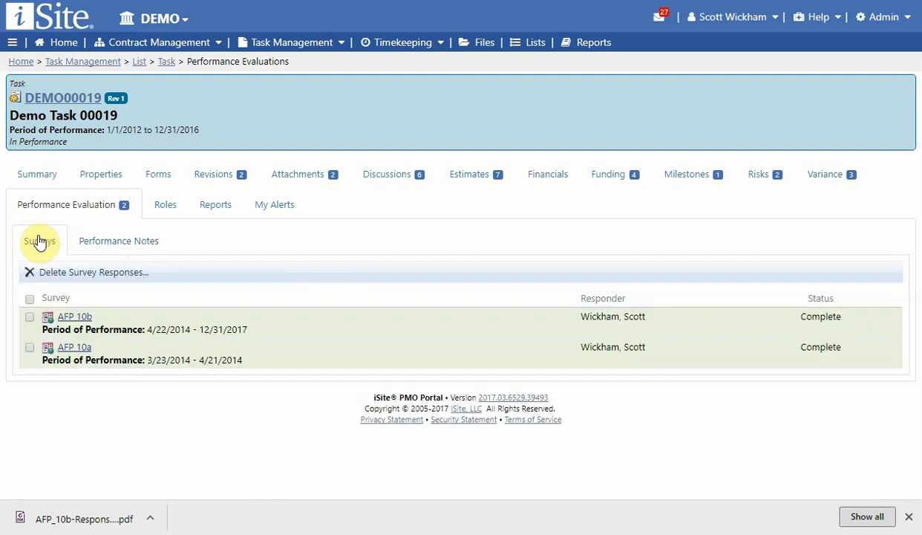
left_click(121, 252)
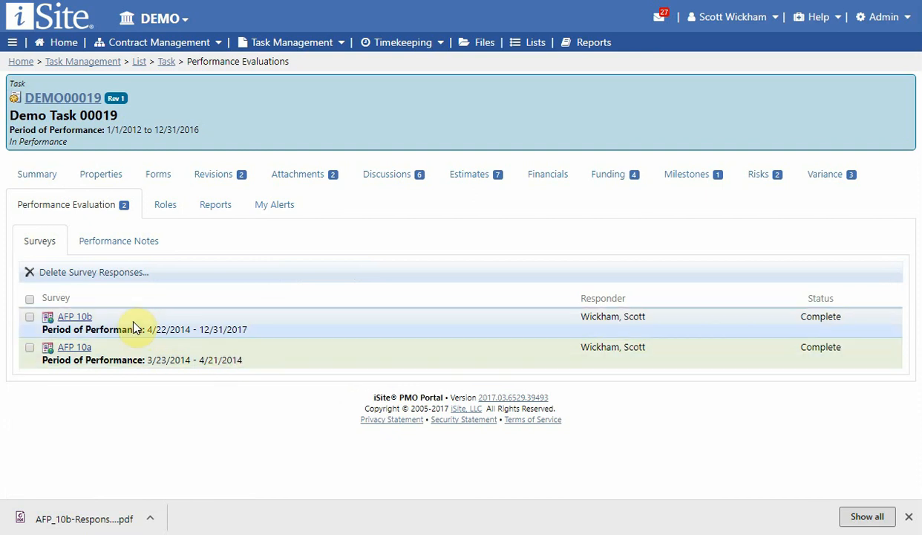
Select the task's AFP 10b and AFP 10a responses, and view the AFP 10b response before returning to the survey list.
left_click(30, 317)
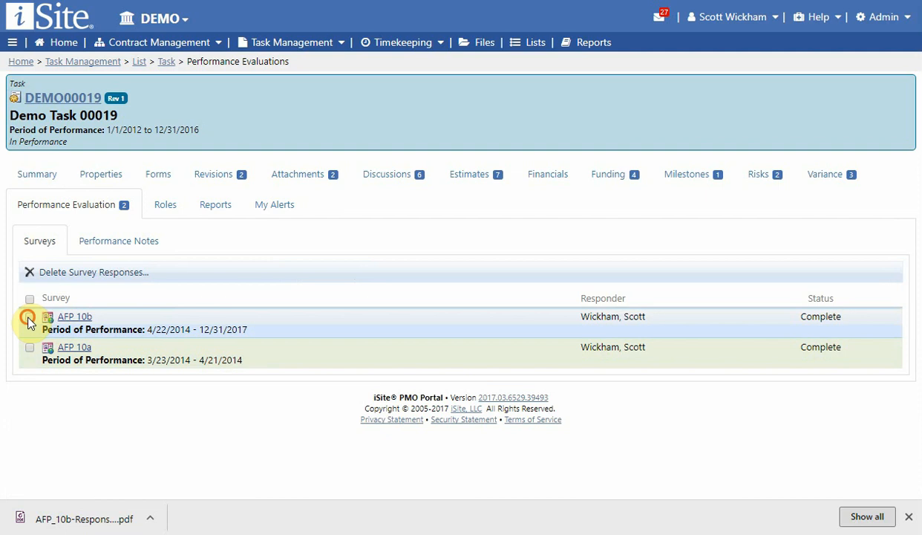
left_click(30, 348)
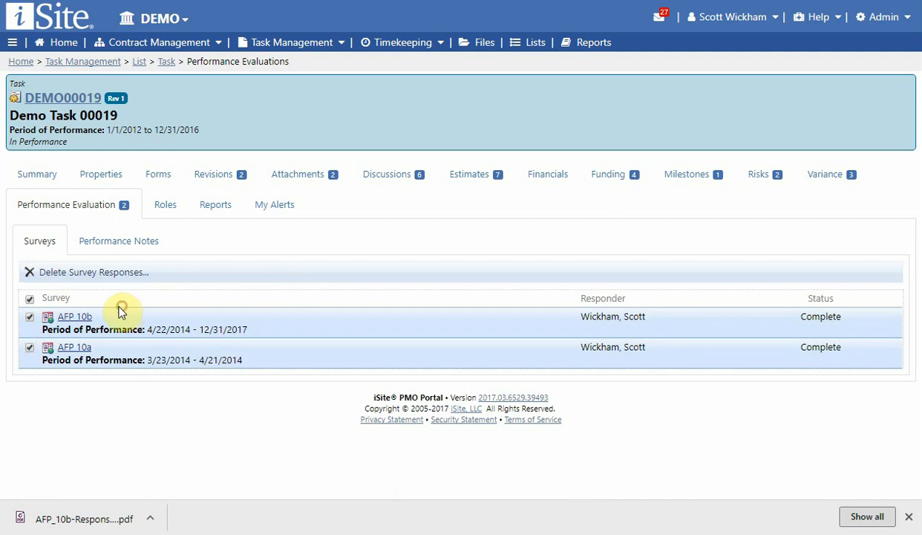
left_click(74, 320)
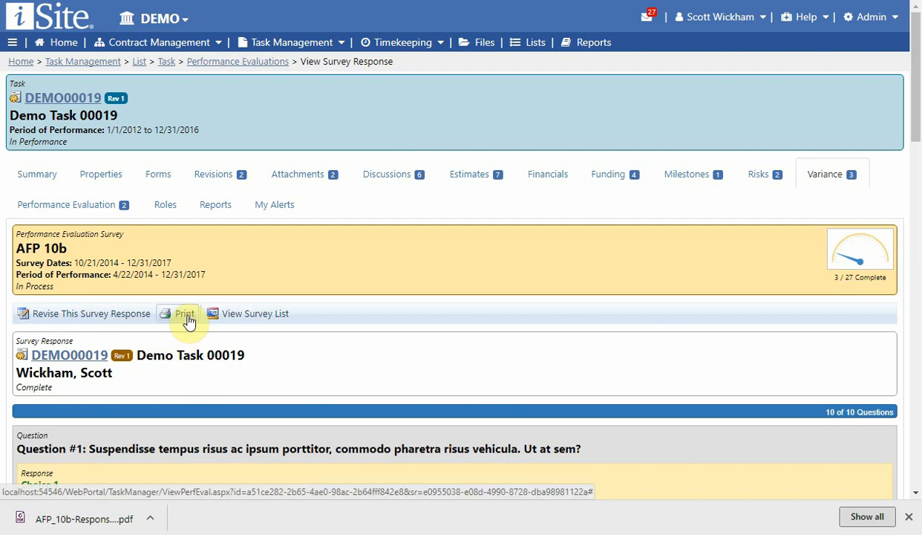
left_click(235, 318)
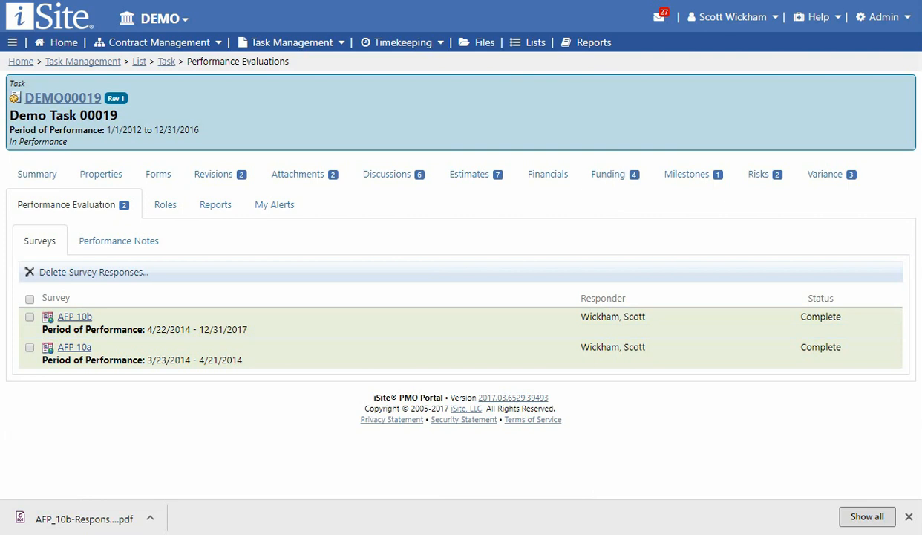
Open the task's performance notes and read the topics "More Notes" and "These are notes for Period 10b".
left_click(123, 245)
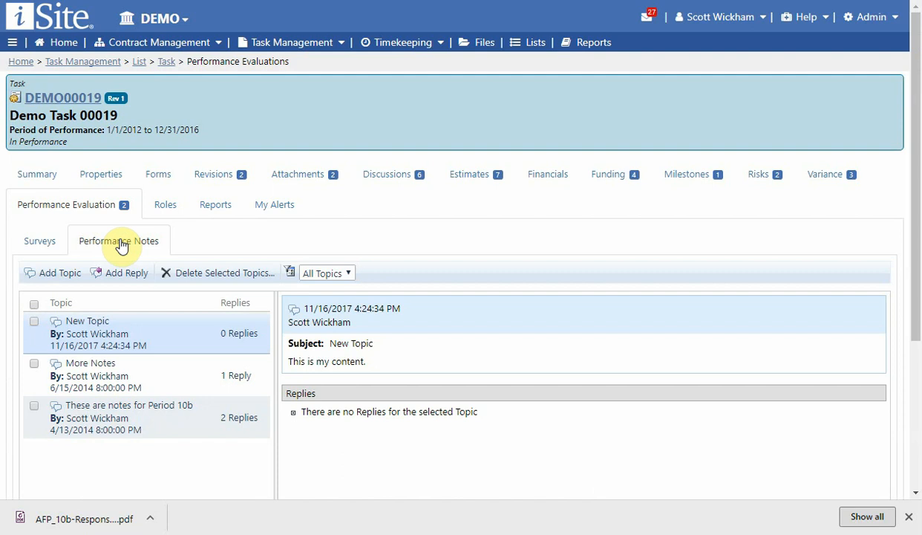
left_click(96, 377)
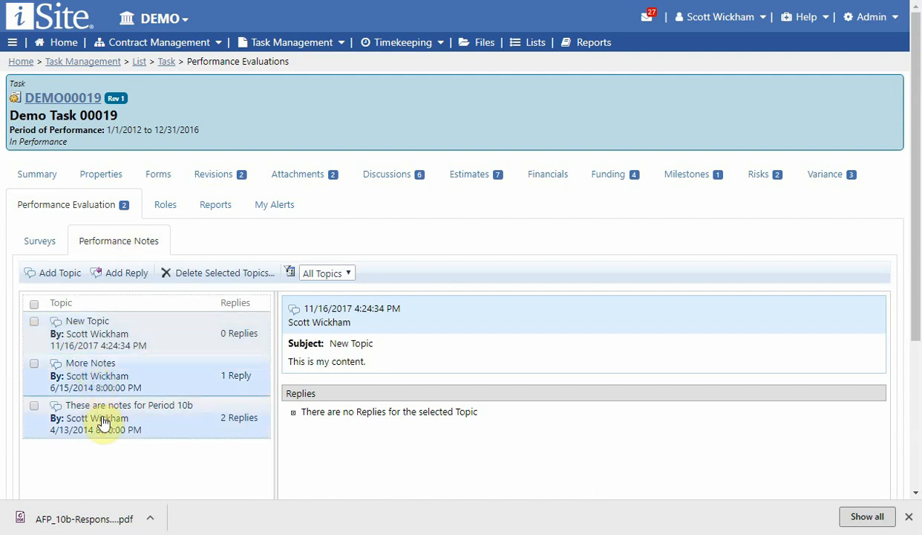
left_click(104, 421)
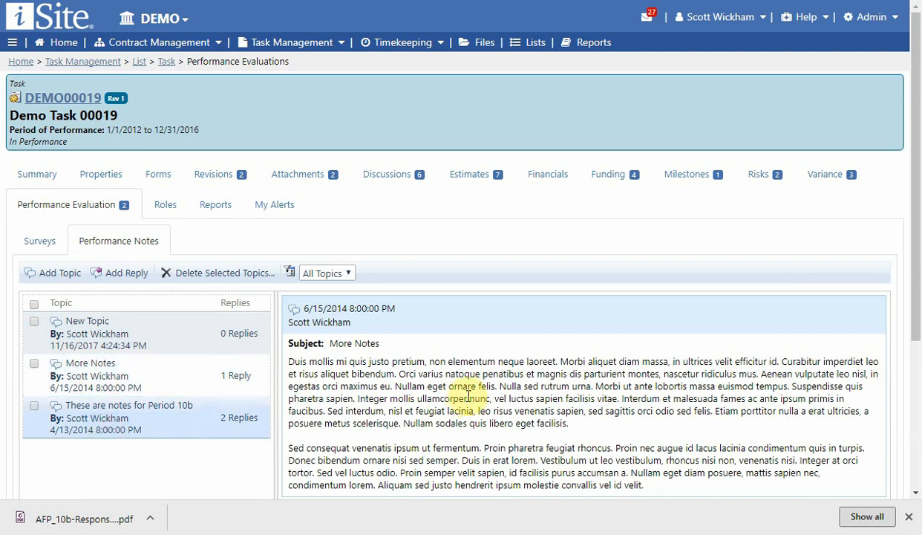
scroll(470, 341, "down", 5)
scroll(469, 406, "up", 3)
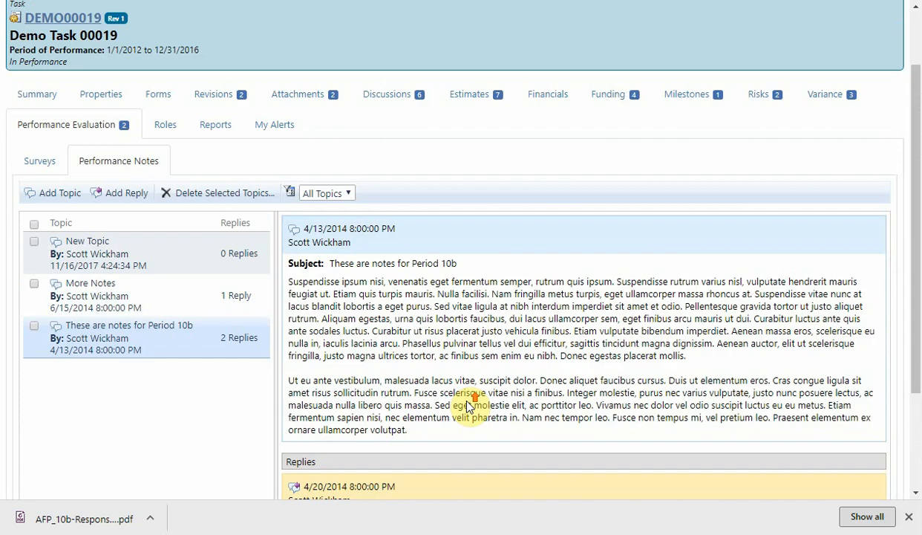
scroll(468, 405, "up", 2)
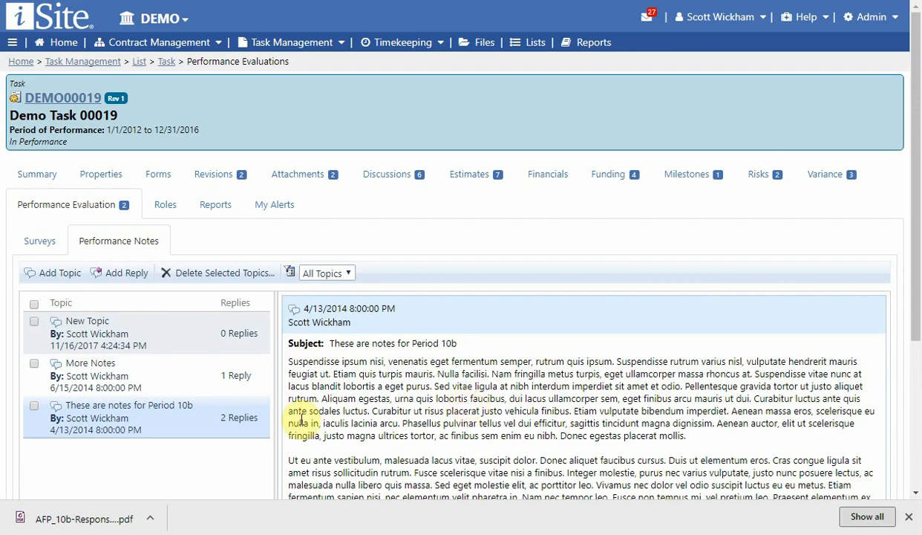
scroll(260, 386, "down", 1)
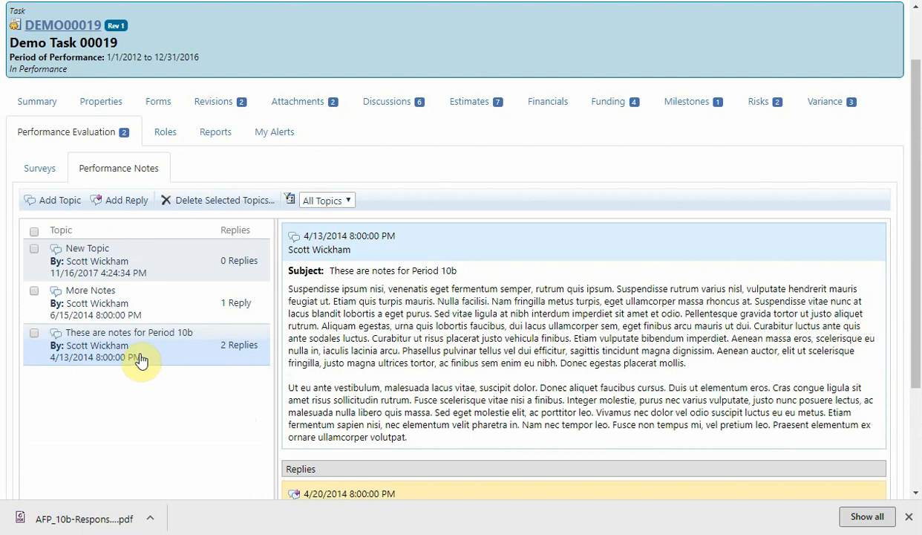
Filter the performance notes by survey period AFP 10a, AFP 10b and AFP 11a in turn, and reset the filter to All Topics.
left_click(339, 201)
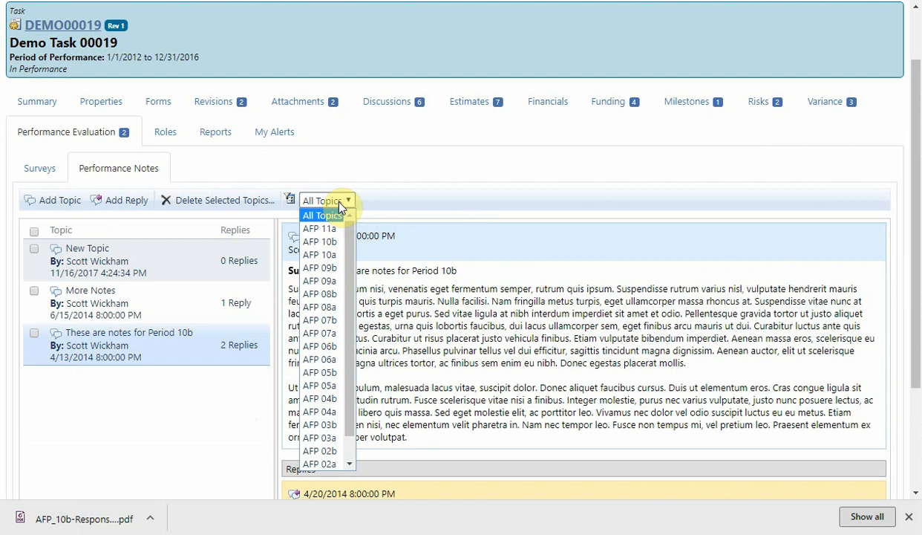
left_click(325, 256)
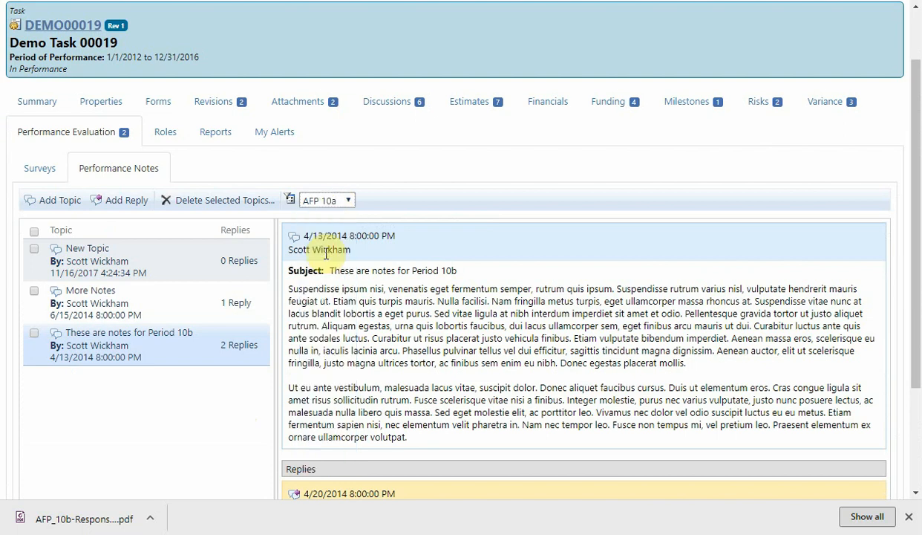
left_click(348, 201)
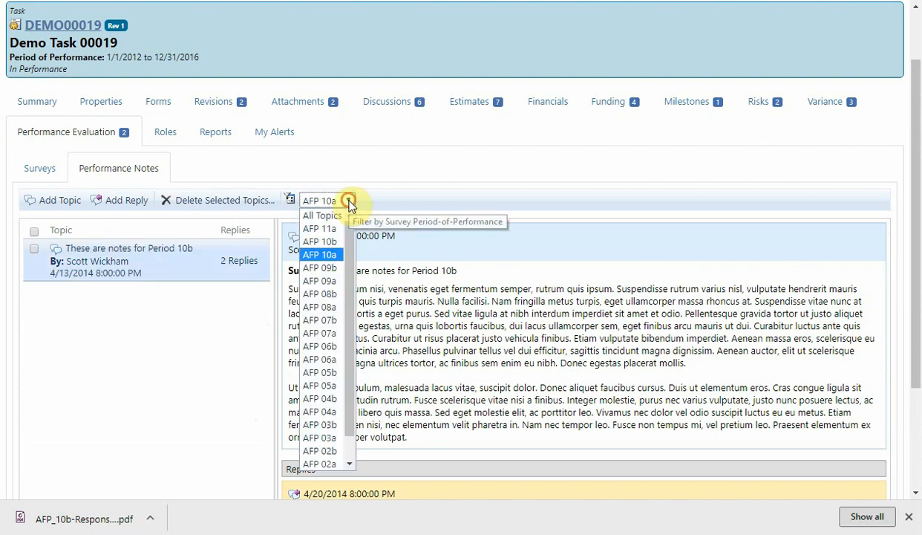
left_click(336, 241)
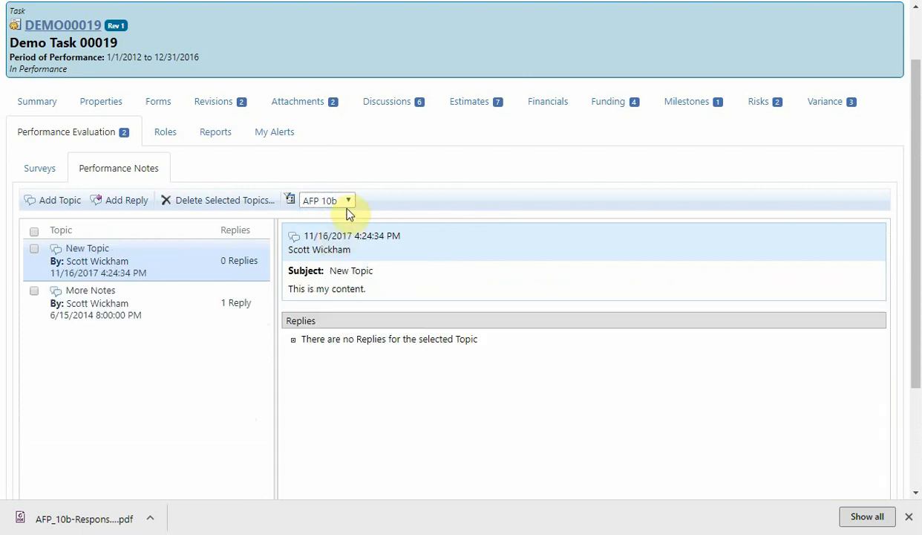
left_click(348, 200)
left_click(339, 227)
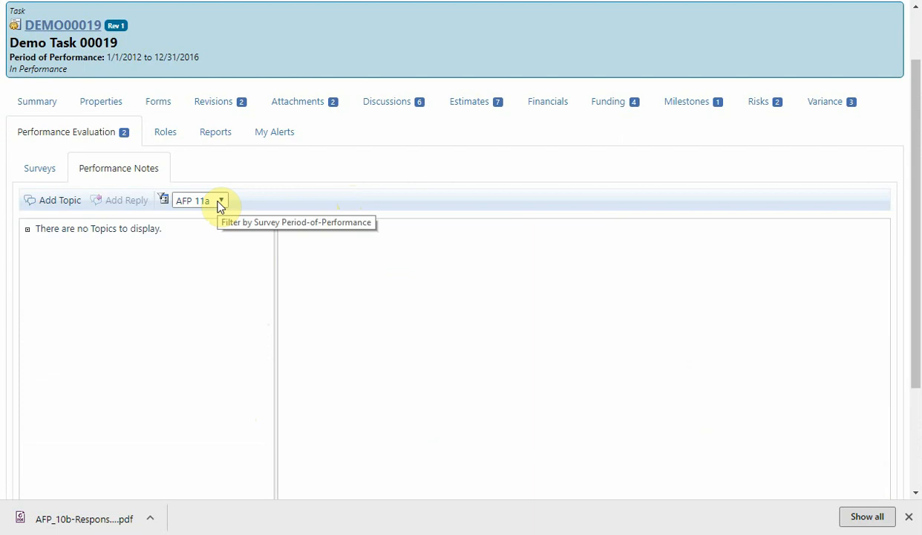
left_click(220, 202)
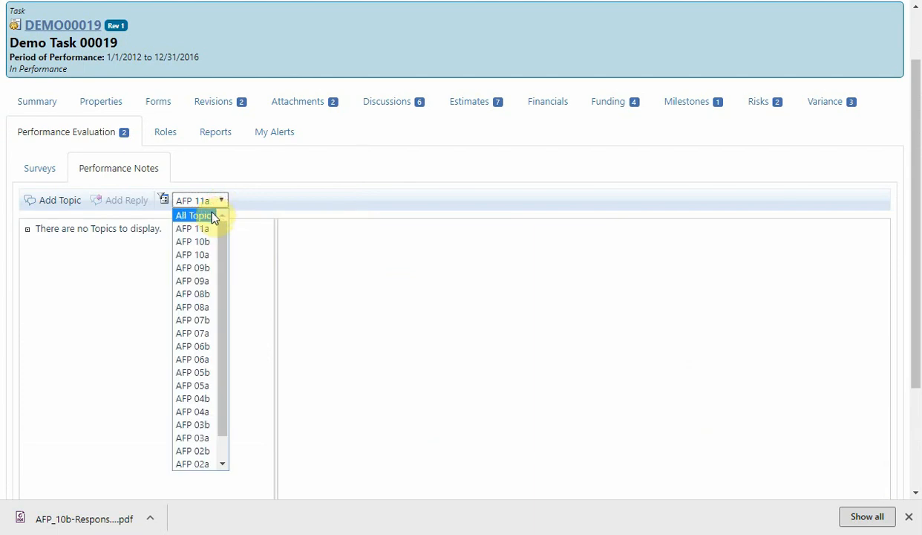
left_click(213, 217)
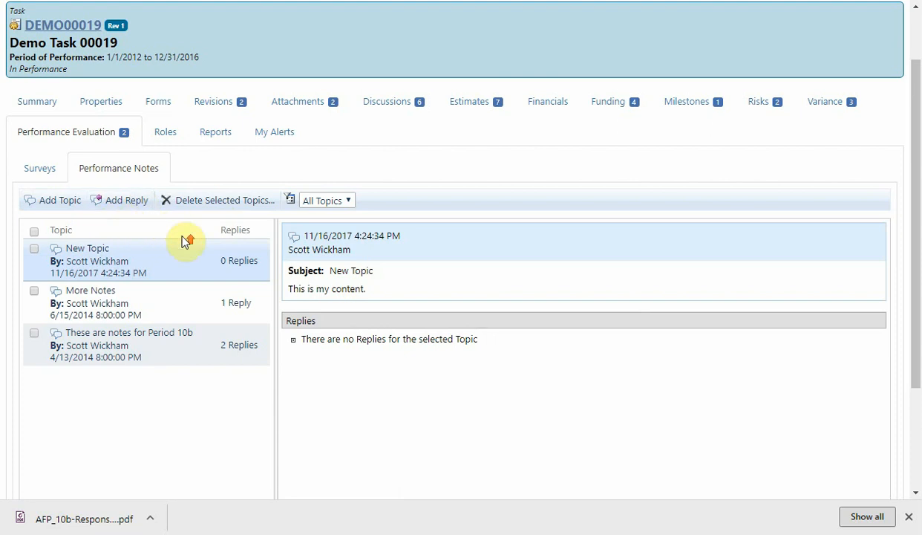
Open the AFP 10b performance evaluation for task DEMO00019 in the inbox and highlight its question text.
scroll(184, 241, "up", 1)
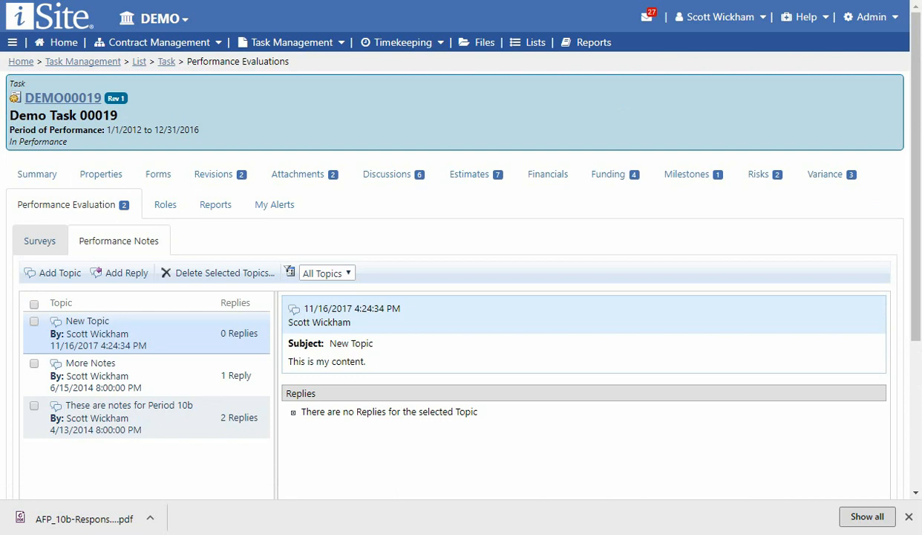
left_click(646, 18)
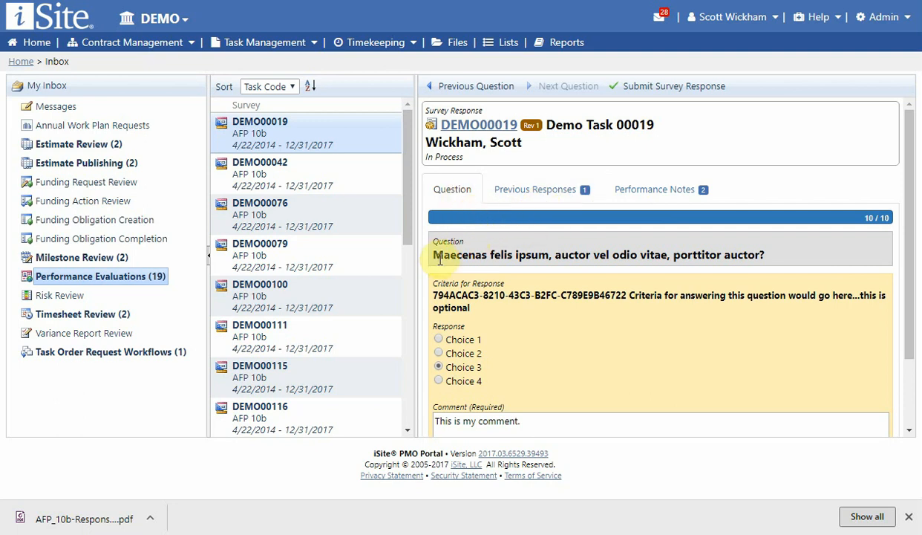
left_click_drag(438, 258, 773, 264)
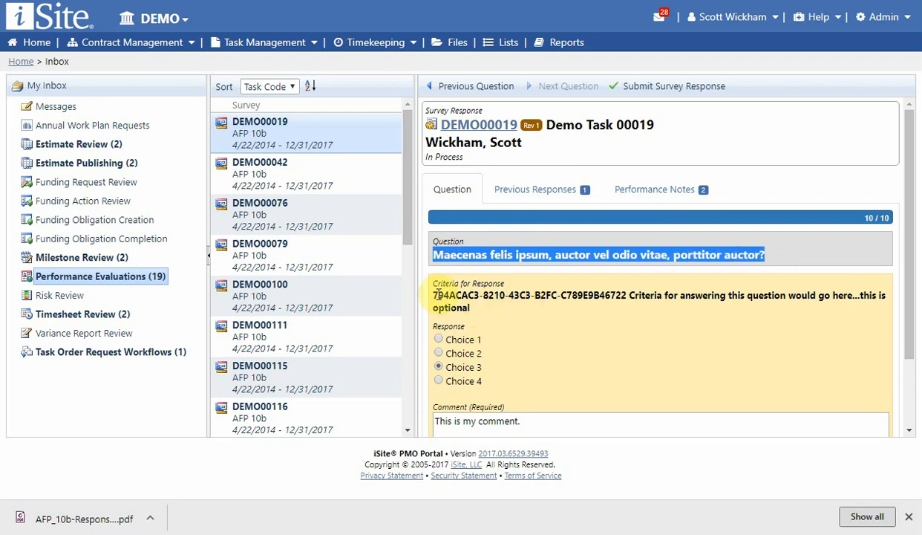
Examine question 10's response criteria, its answer choices and the required comment by highlighting each part.
left_click_drag(435, 294, 478, 314)
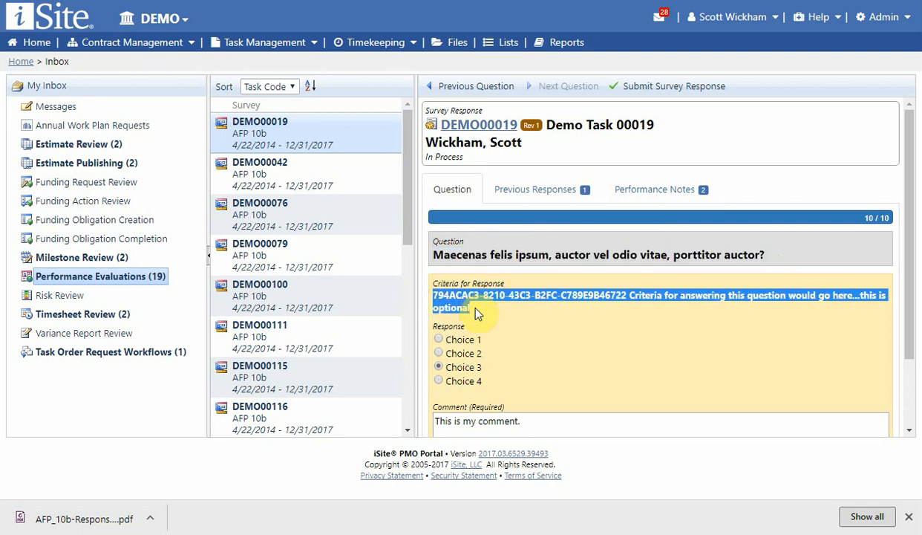
left_click_drag(491, 381, 425, 328)
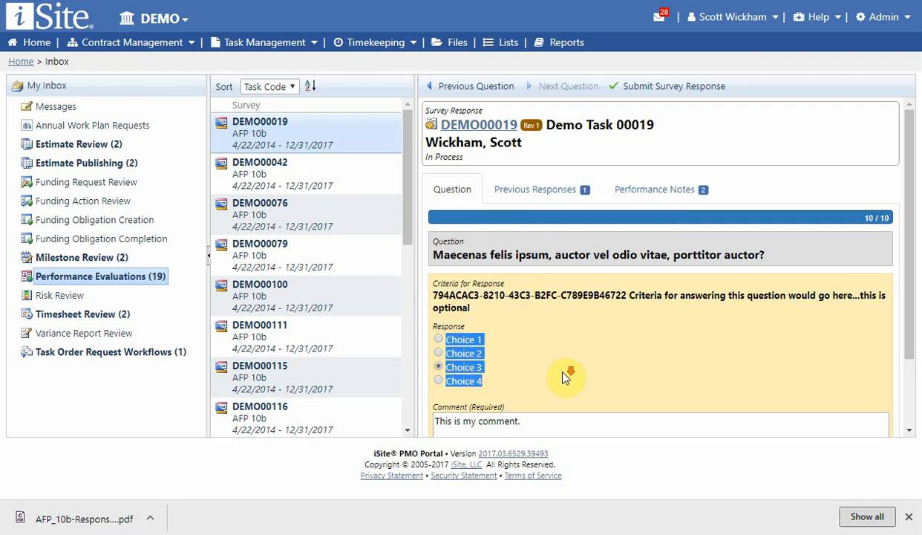
scroll(562, 377, "down", 3)
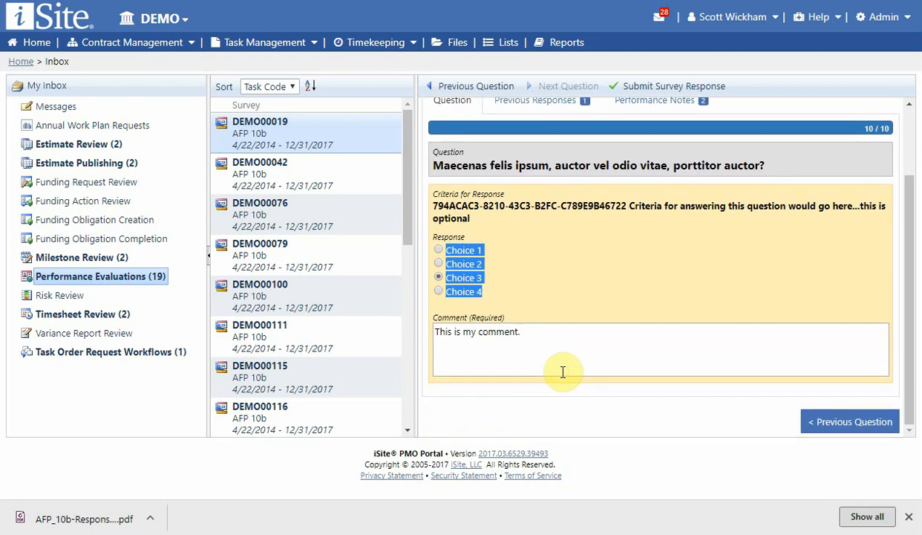
left_click(480, 358)
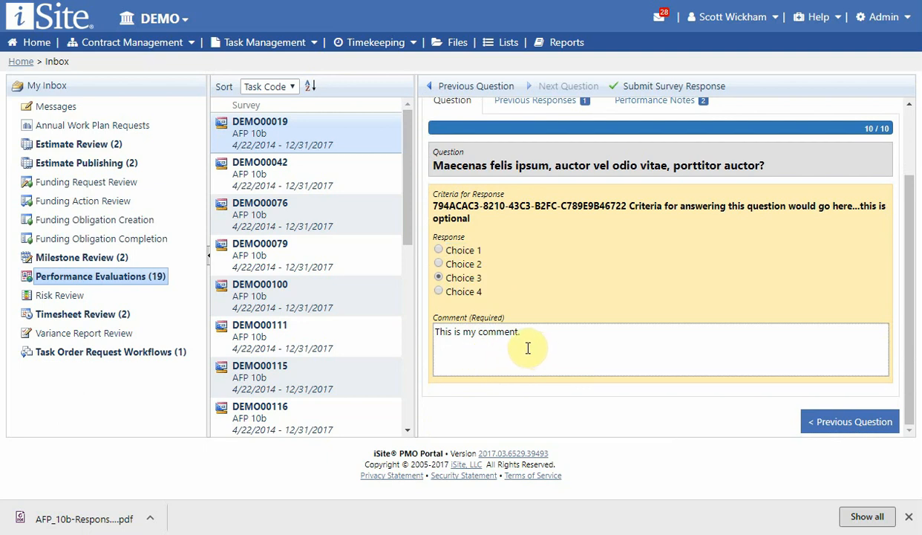
left_click(481, 331)
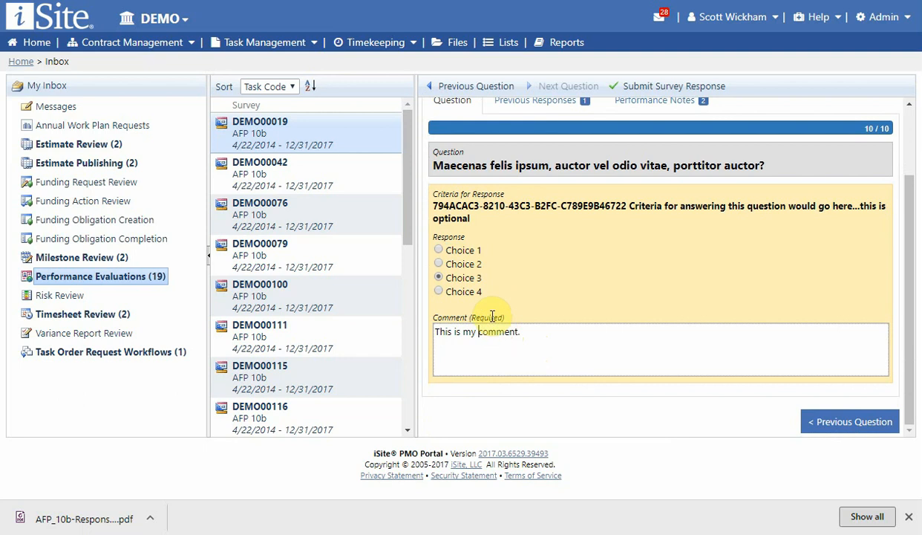
double_click(491, 317)
left_click(542, 295)
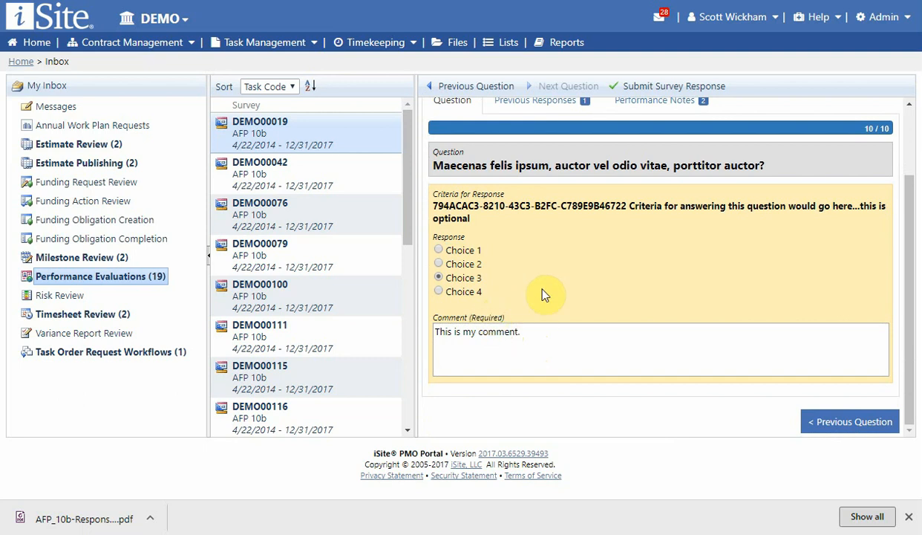
View the previous responses to question 10, and read the "More Notes" topic in its performance notes.
scroll(542, 294, "up", 3)
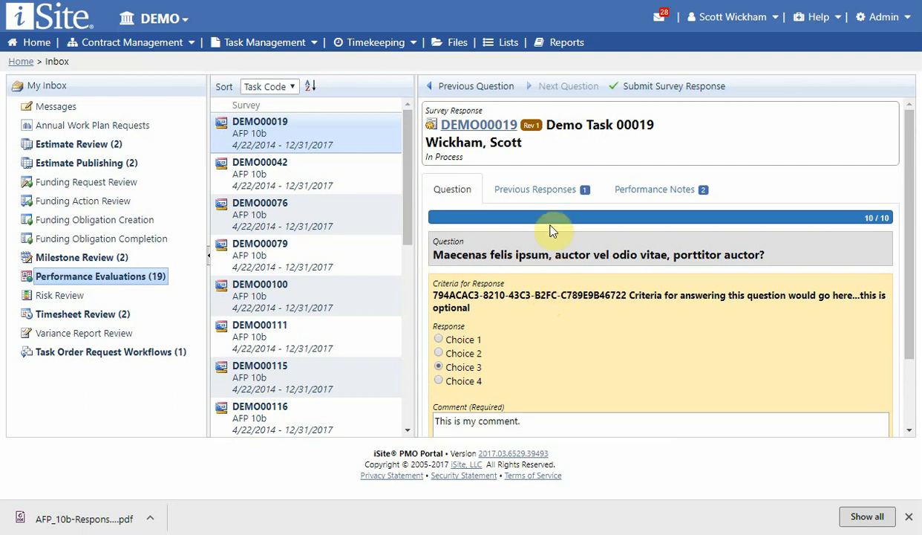
left_click(543, 192)
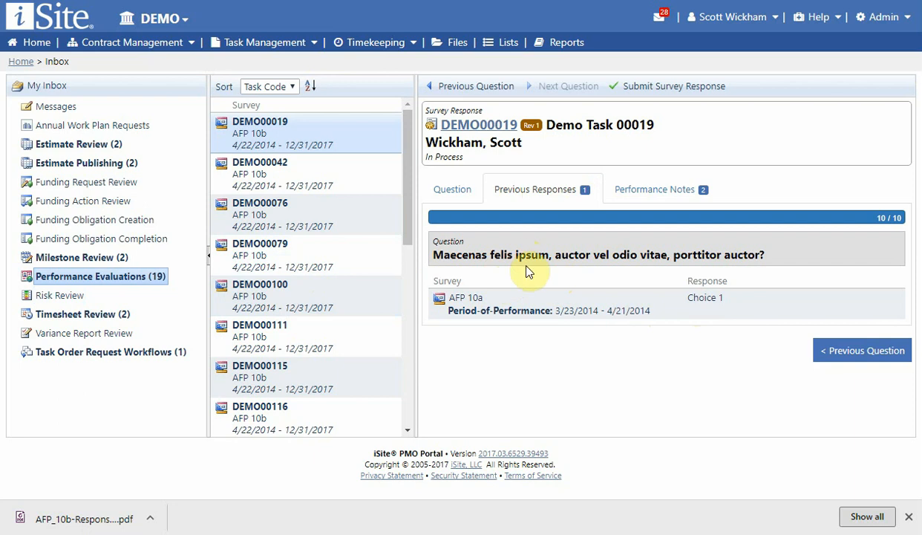
left_click(626, 191)
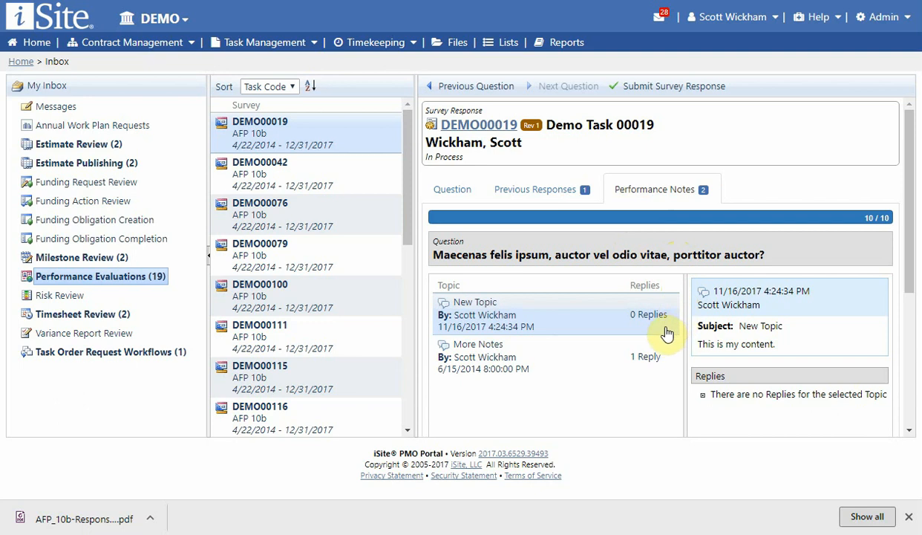
left_click(589, 362)
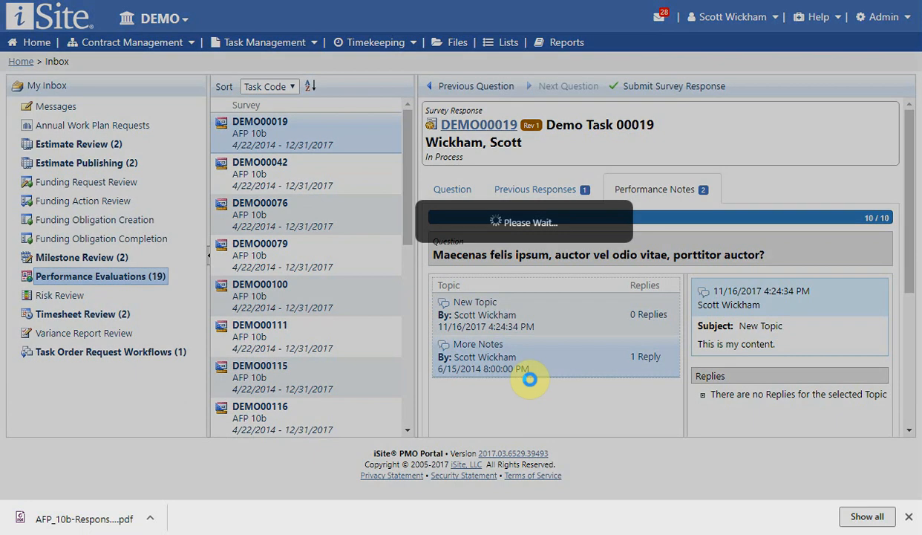
left_click(515, 346)
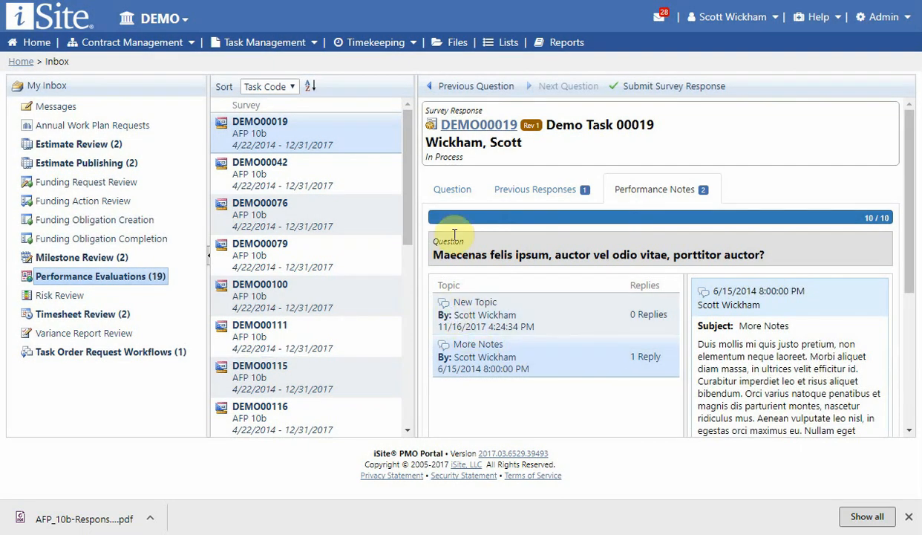
Return to question 10, set its response to Choice 4 and place the cursor at the end of its comment.
left_click(452, 190)
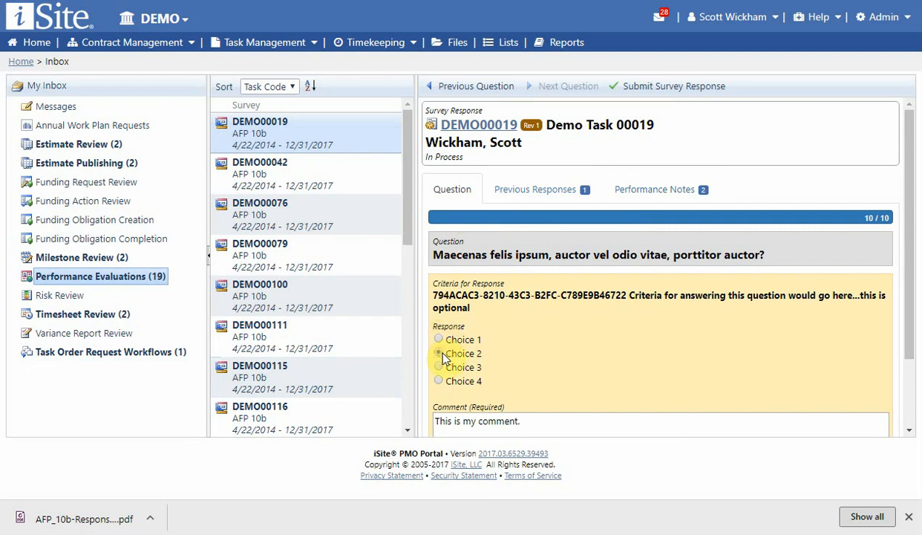
left_click(441, 355)
left_click(440, 382)
scroll(629, 370, "down", 2)
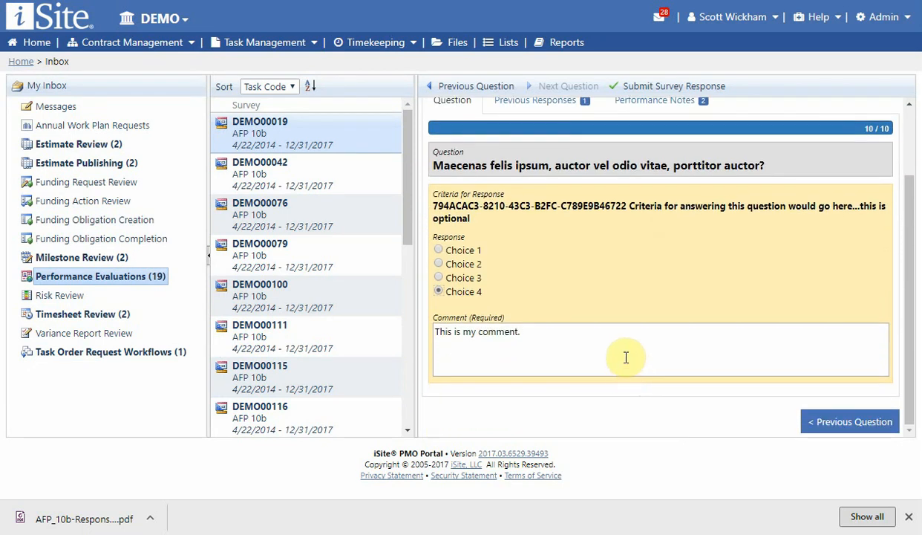
left_click(563, 339)
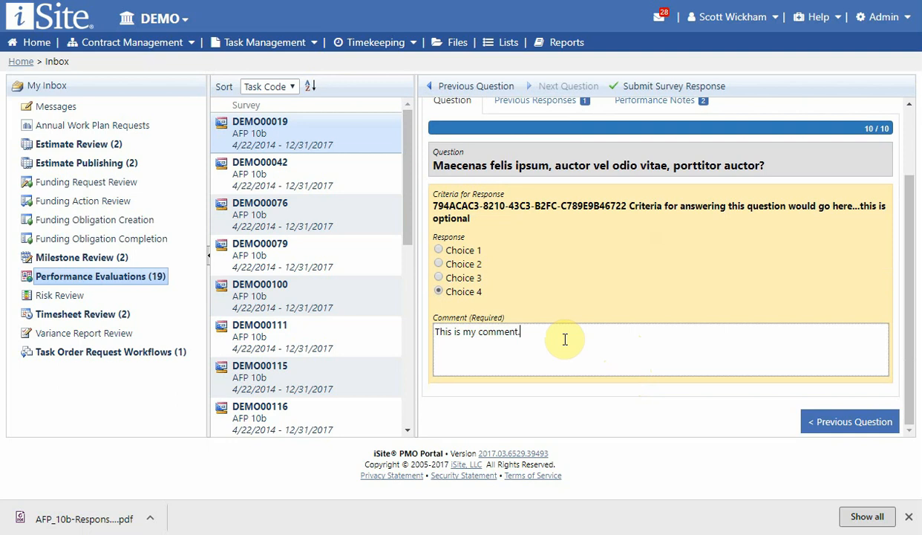
scroll(547, 313, "up", 2)
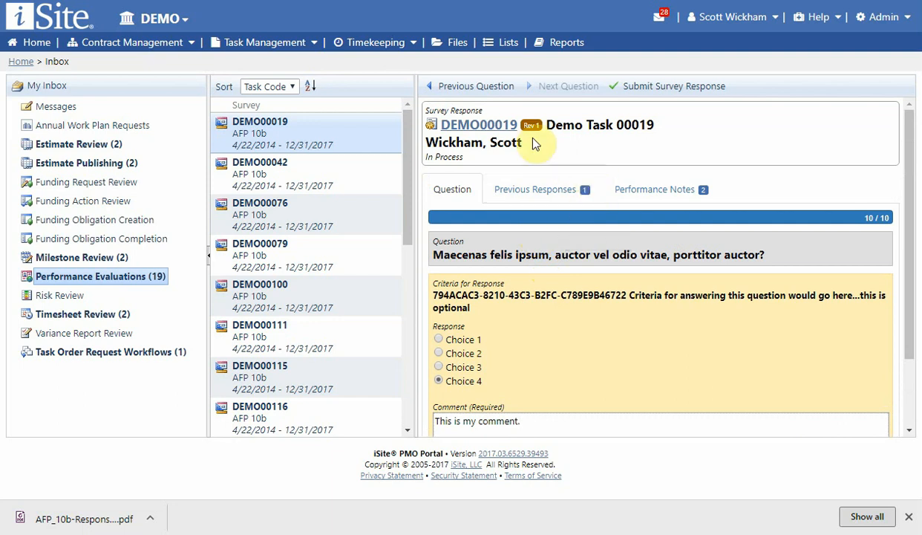
Step back through the survey to question 8, and return forward to question 10.
left_click(491, 90)
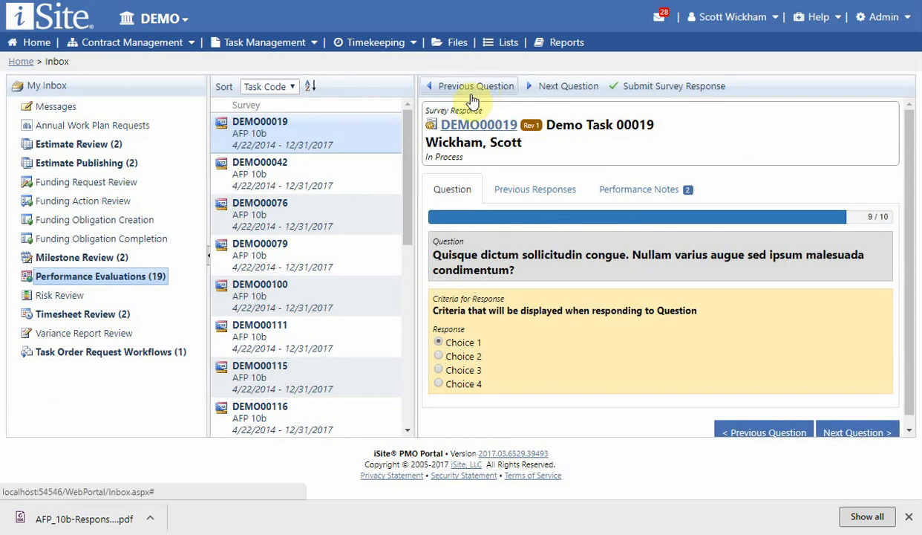
left_click(472, 92)
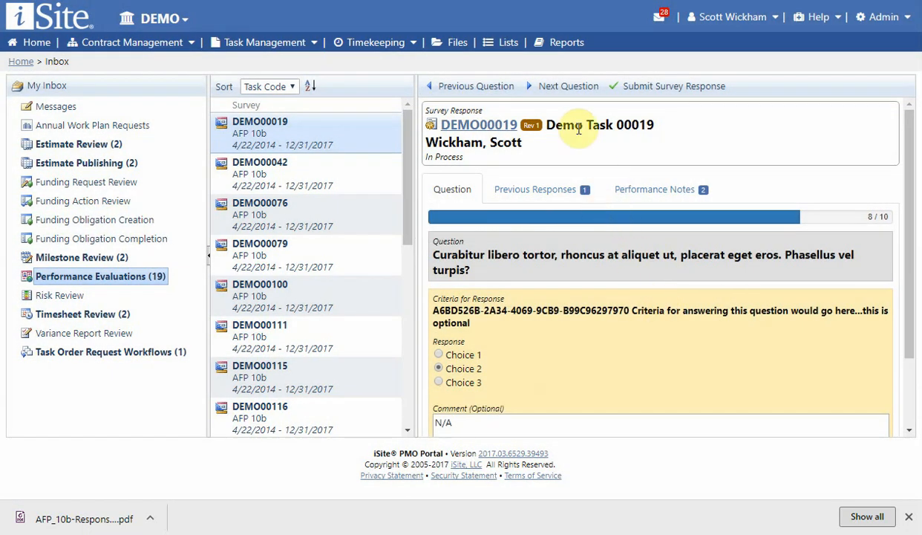
left_click(568, 86)
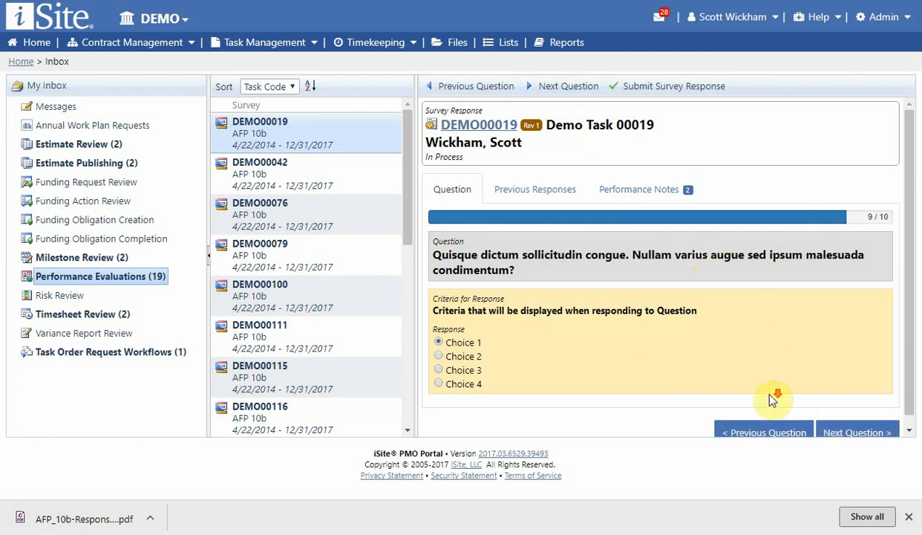
scroll(772, 398, "down", 1)
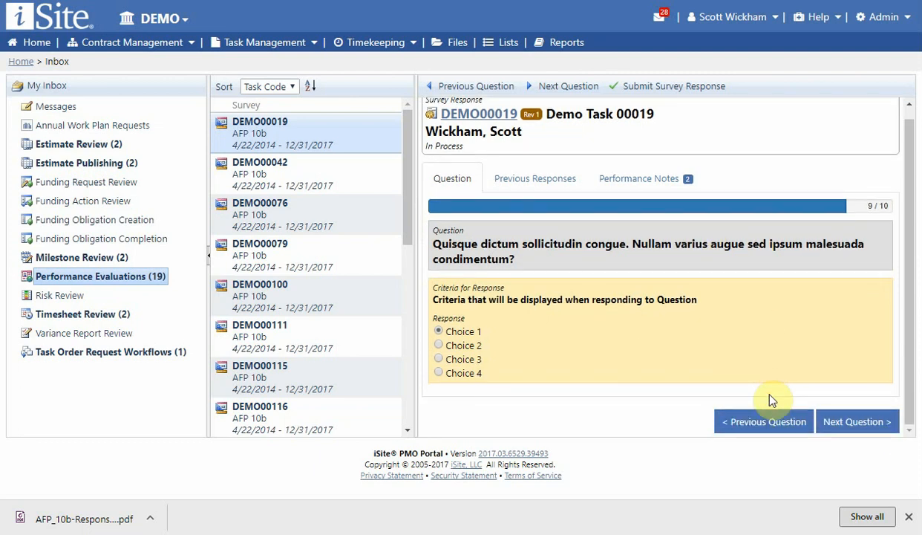
left_click(858, 422)
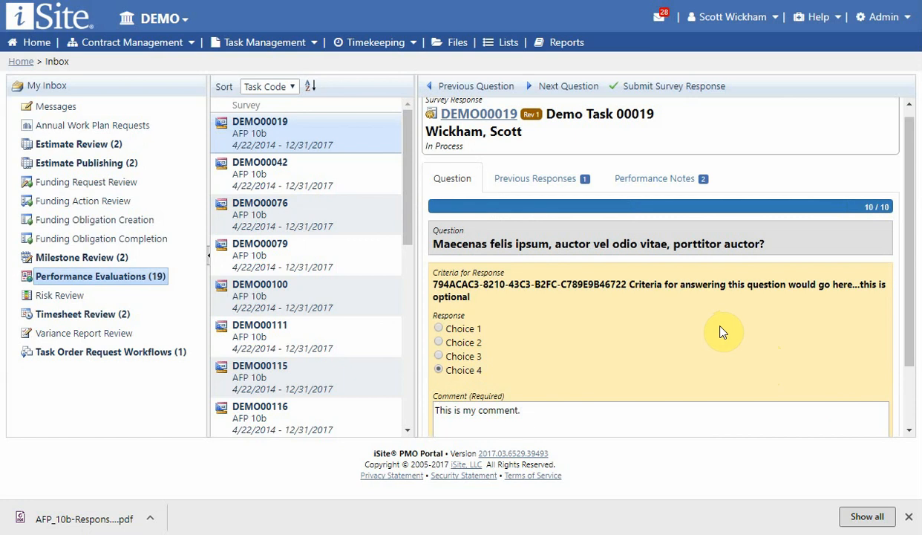
Submit the completed AFP 10b survey response for task DEMO00019.
left_click(670, 89)
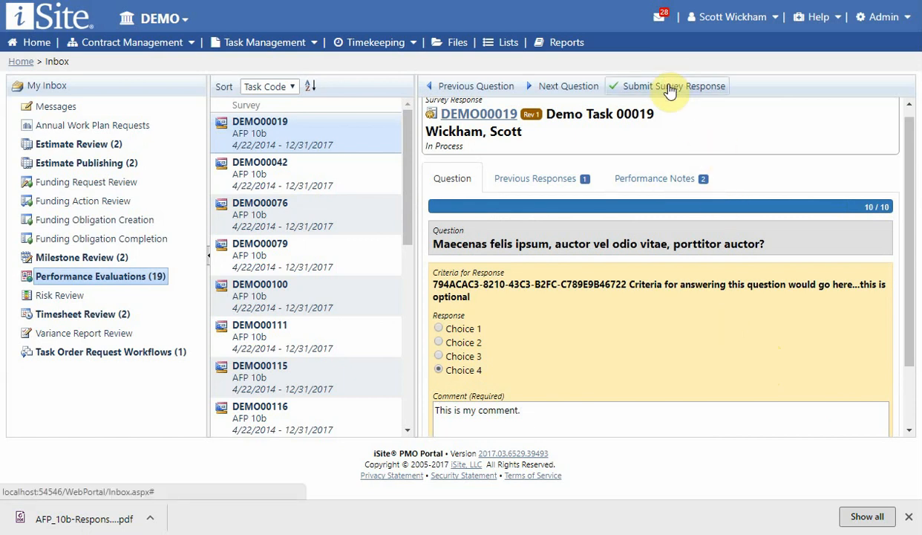
left_click(668, 87)
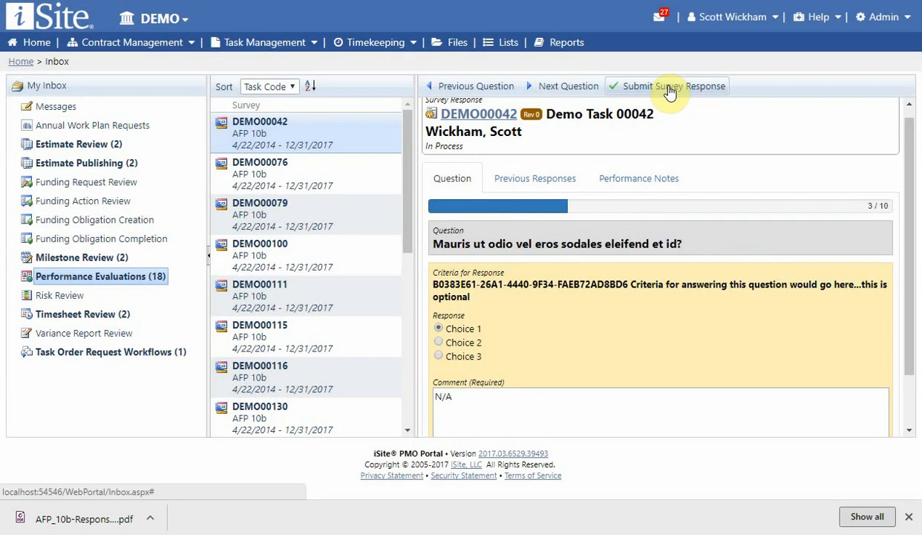
left_click(668, 87)
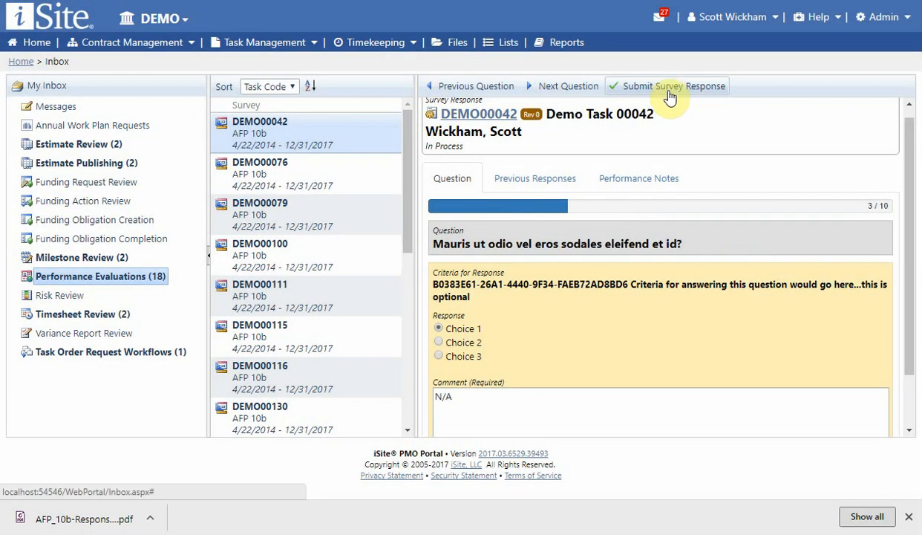